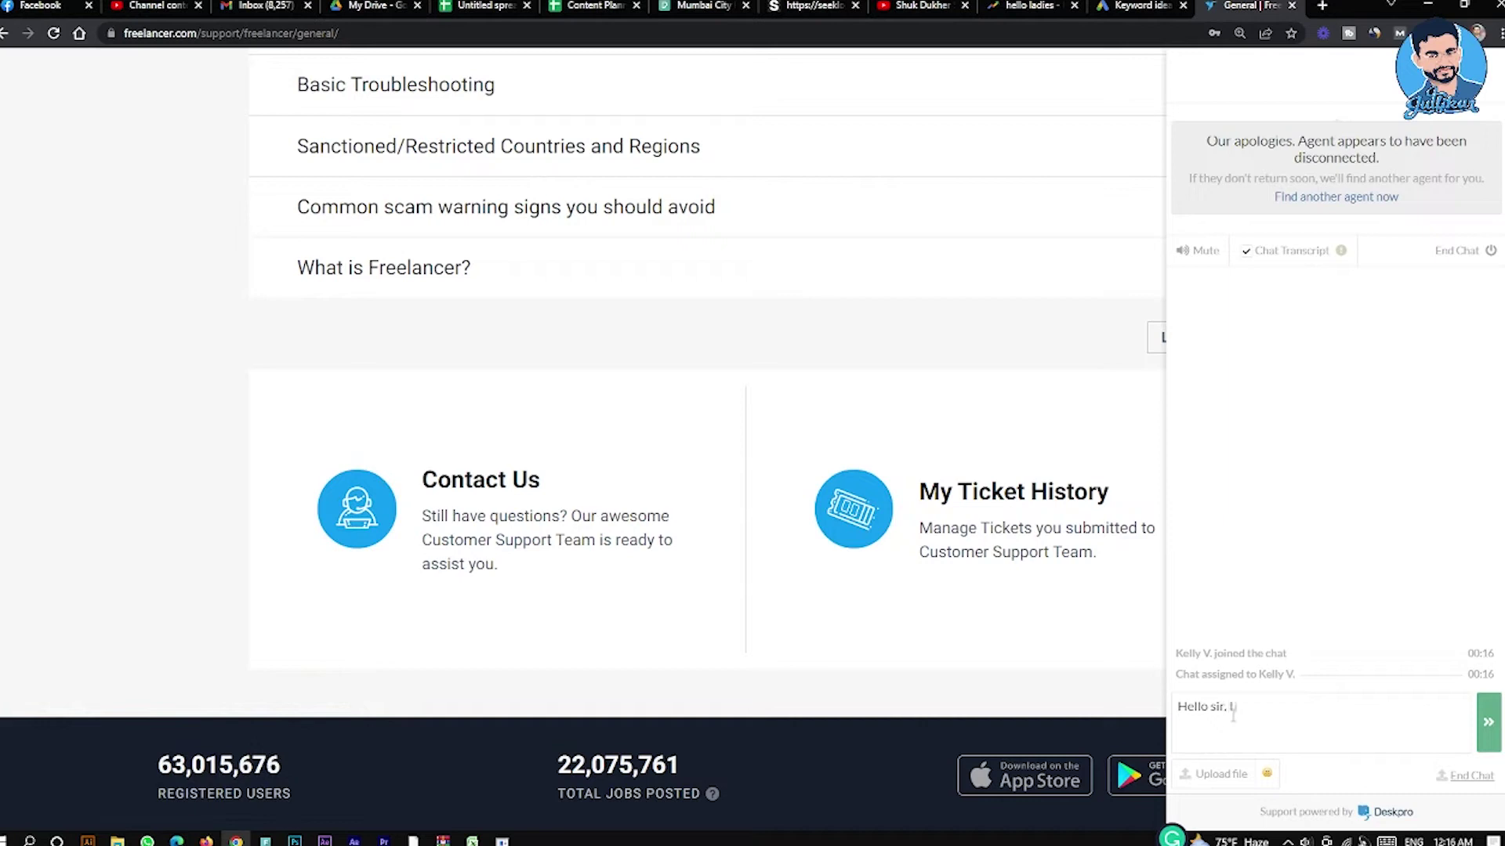
# Send chat messages 'I want a little help to change my username' and 'is it possible now ?'.
pyautogui.write('I want a little ')
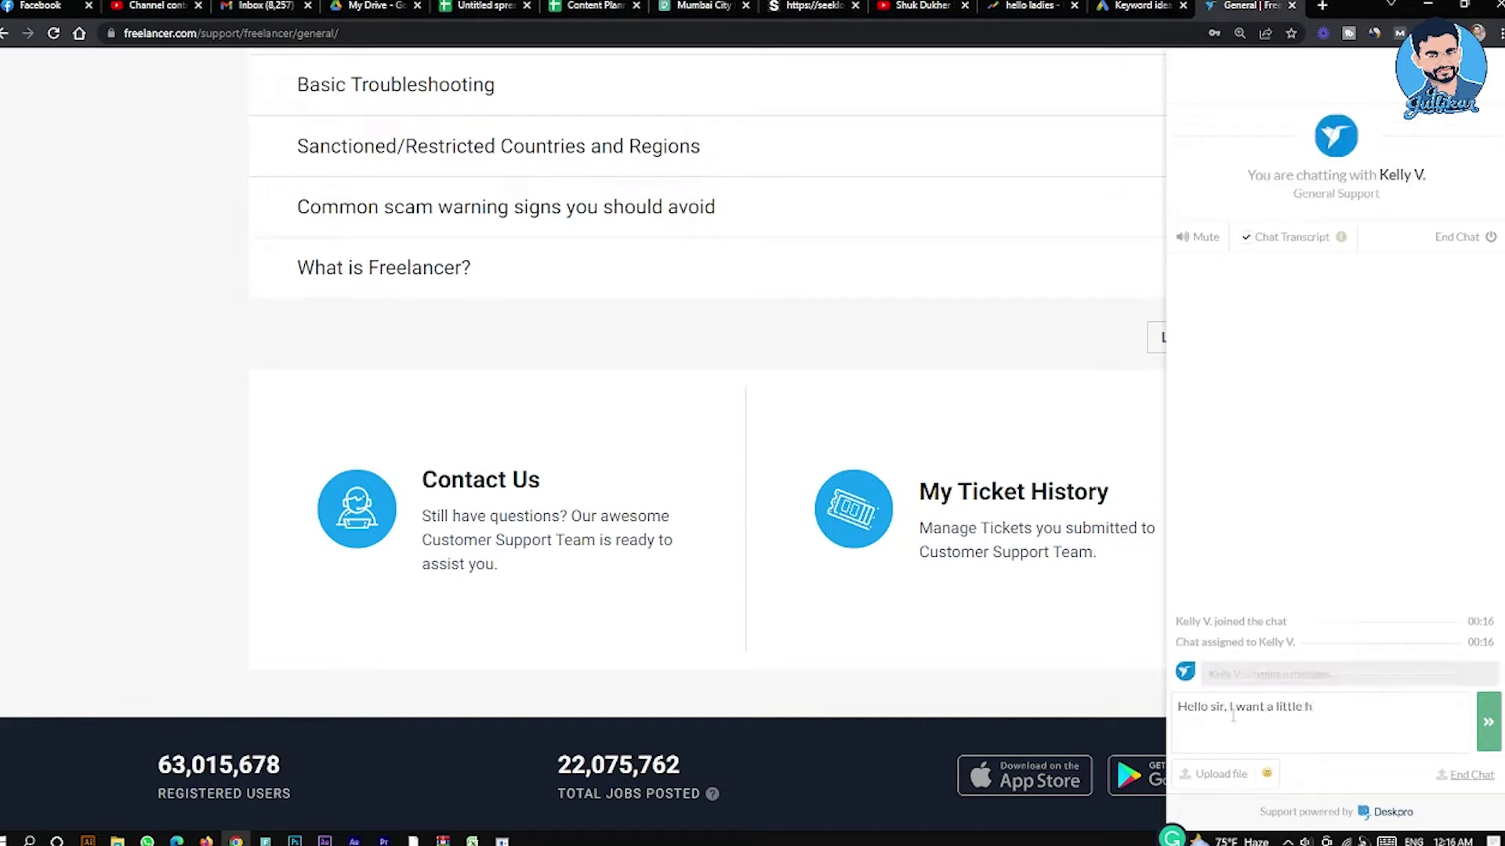
pyautogui.write('help to change my ')
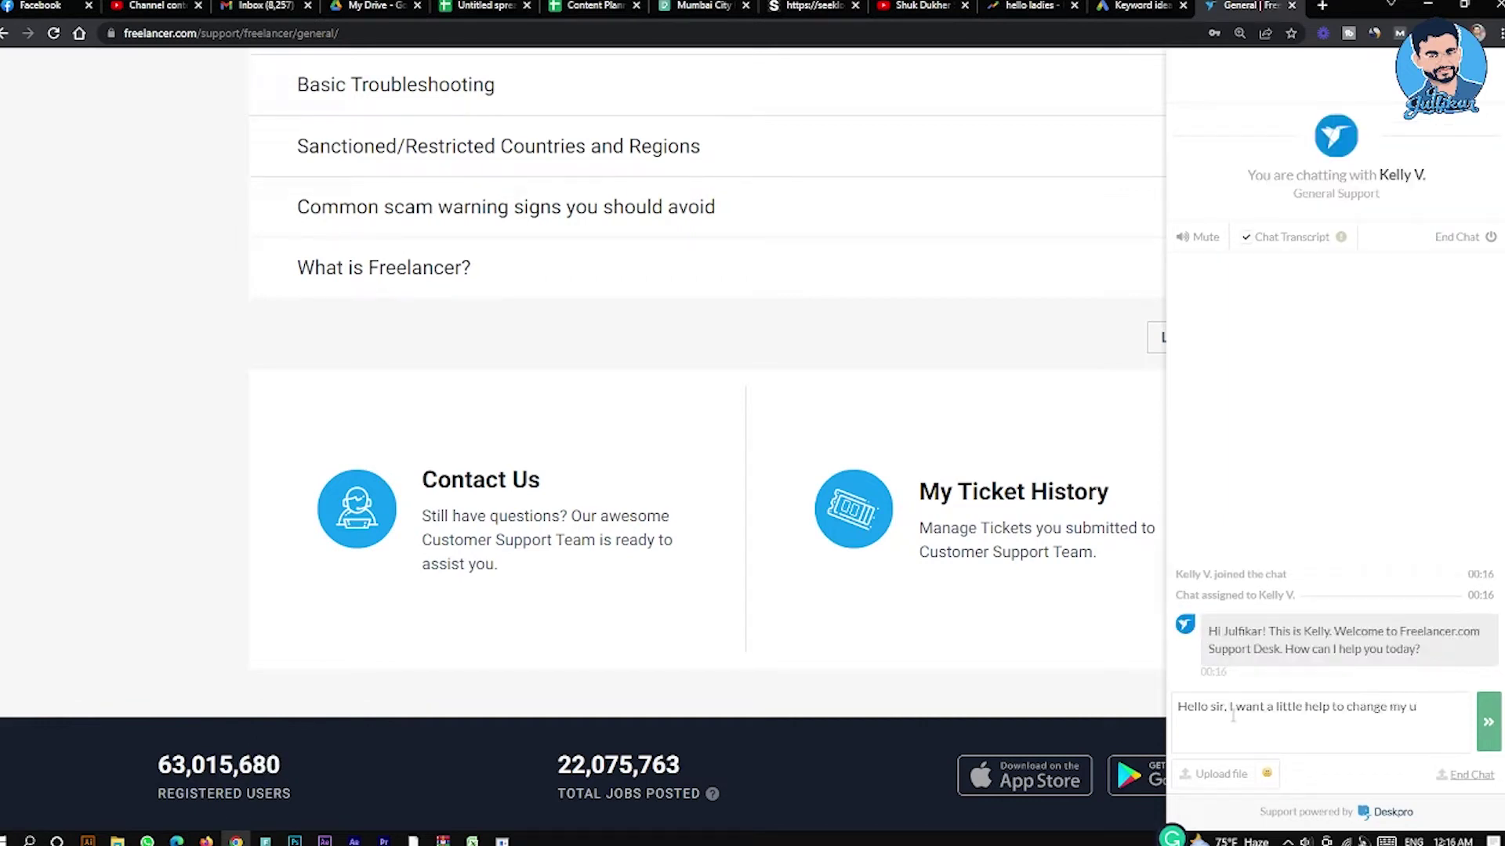
pyautogui.write('username')
pyautogui.press('Return')
pyautogui.write('is it possi')
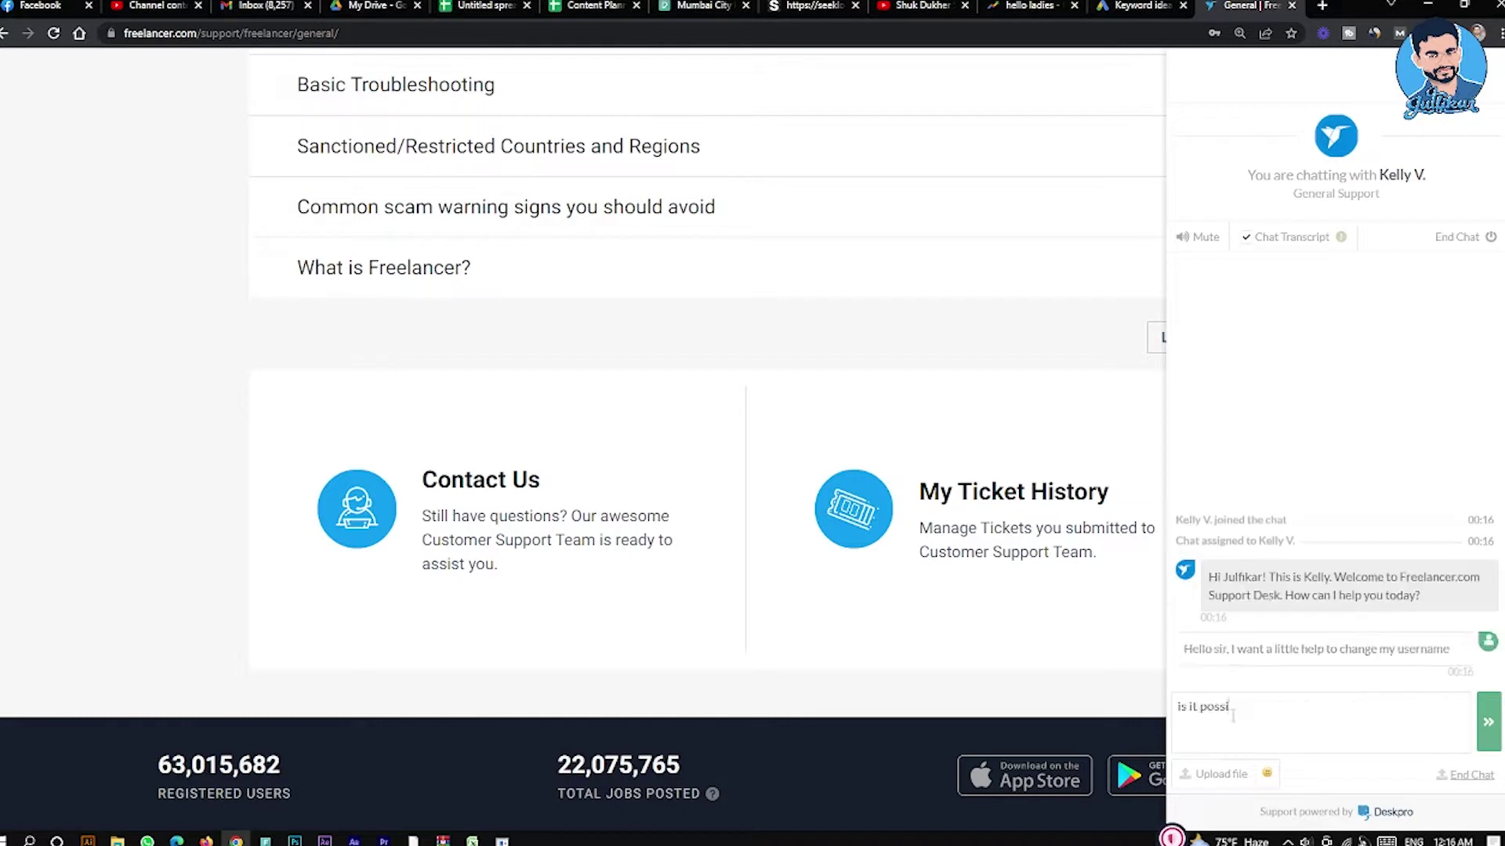
pyautogui.write('ble now ?')
pyautogui.press('Return')
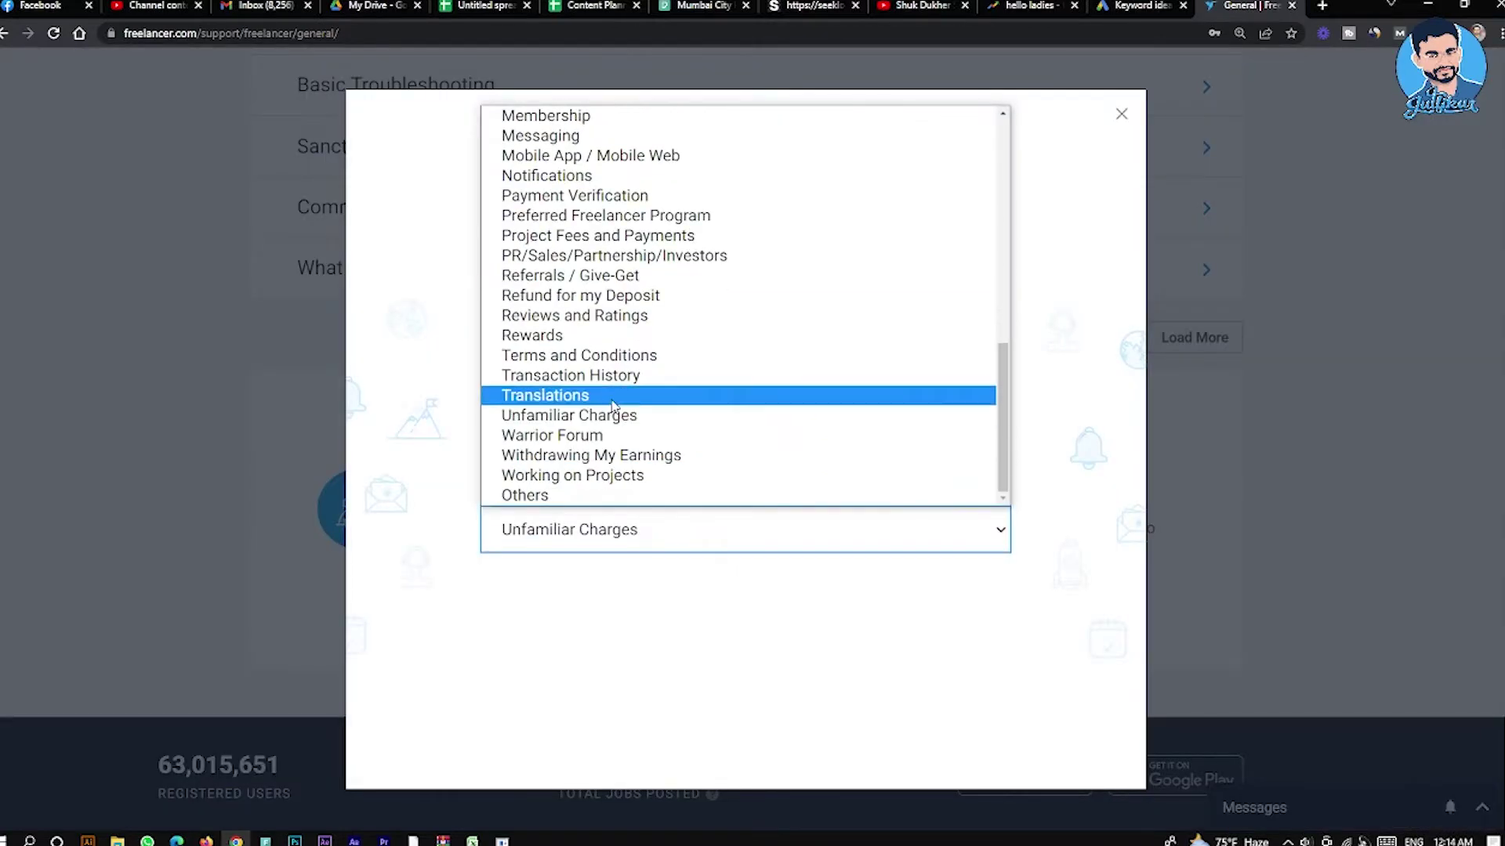
# Set the Contact Us issue to Account Details › Username and scroll through the articles.
pyautogui.scroll(2, 638, 265)
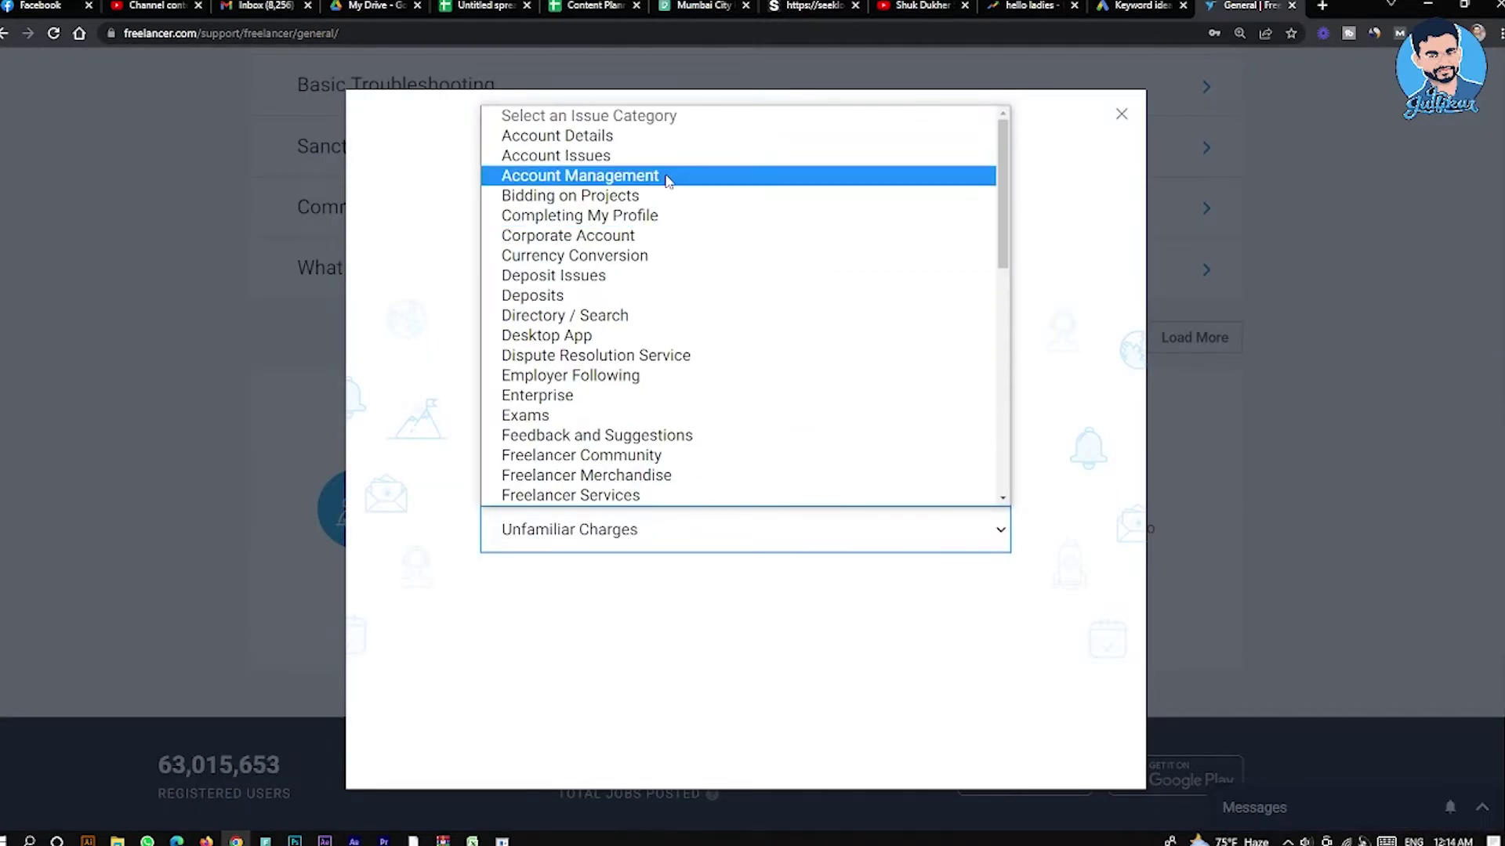
pyautogui.click(620, 139)
pyautogui.click(671, 574)
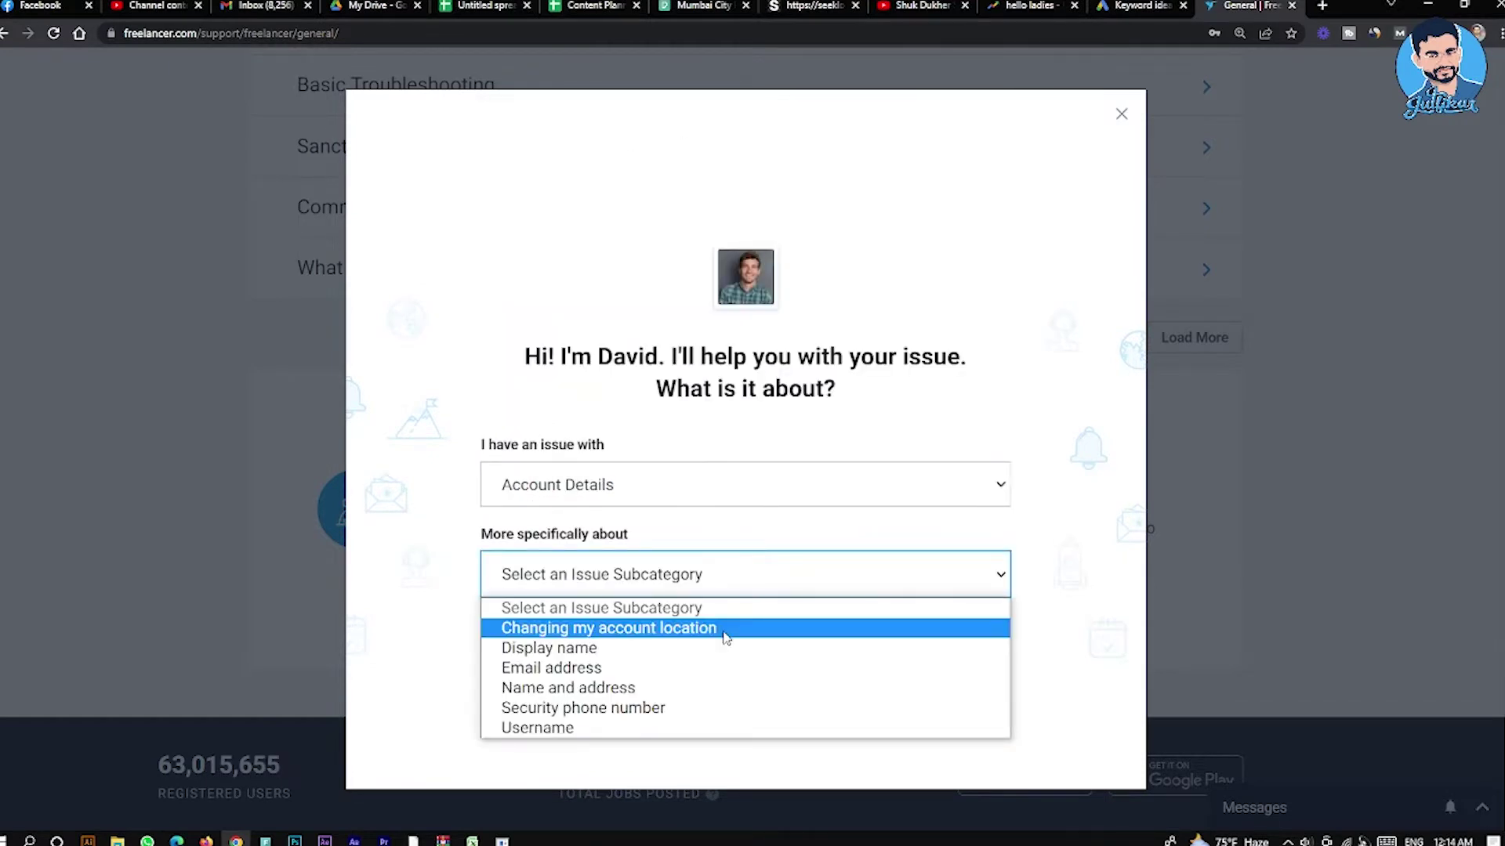
pyautogui.click(591, 729)
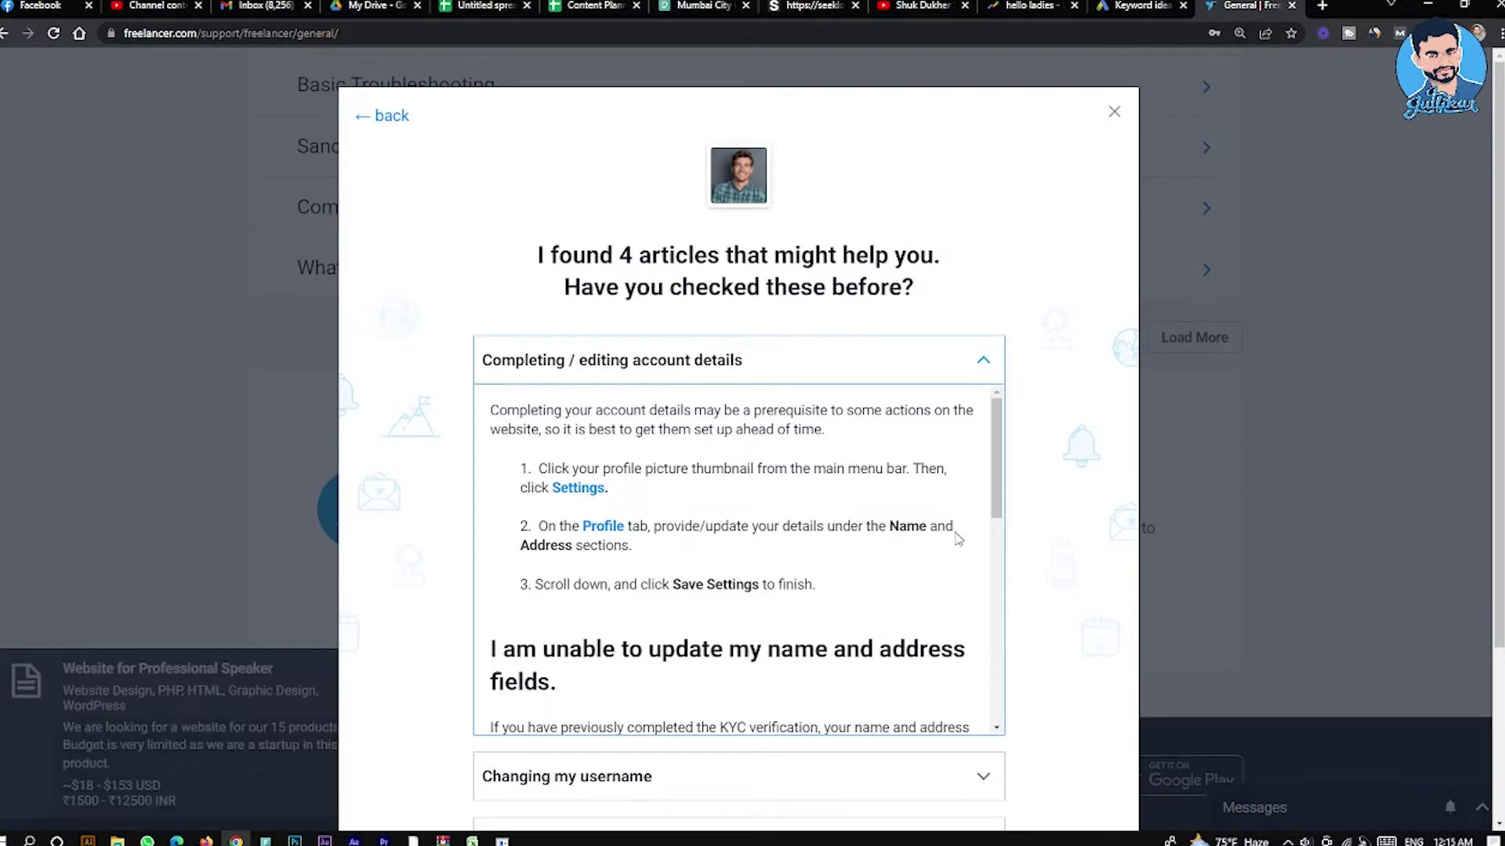
pyautogui.scroll(-3, 694, 564)
pyautogui.scroll(-5, 696, 566)
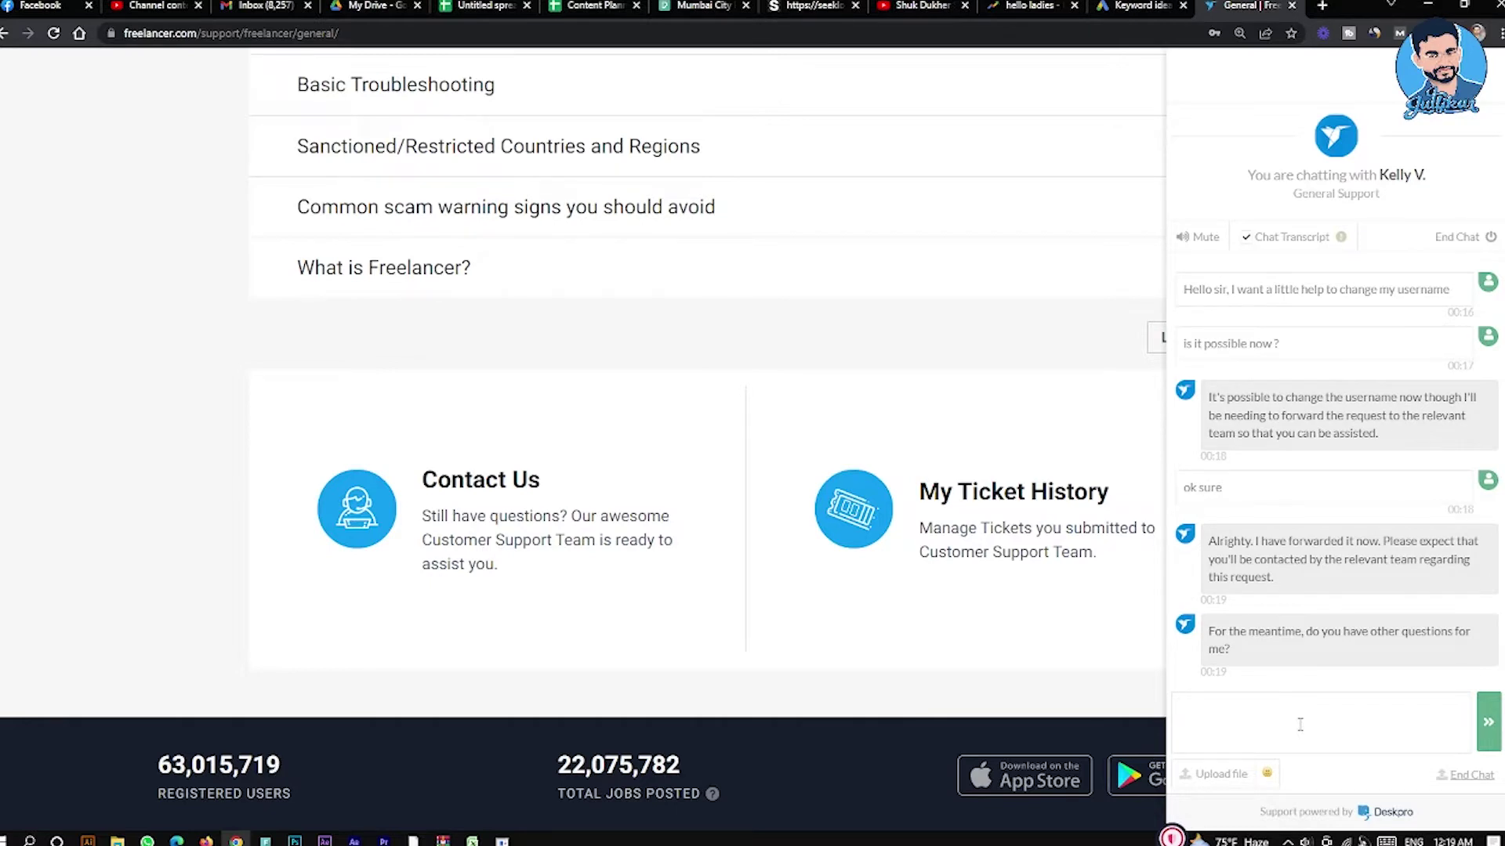
# Reply 'not now', 'only this issue', then 'ok thank you sir' to the agent.
pyautogui.write('not now')
pyautogui.press('Return')
pyautogui.write('only t')
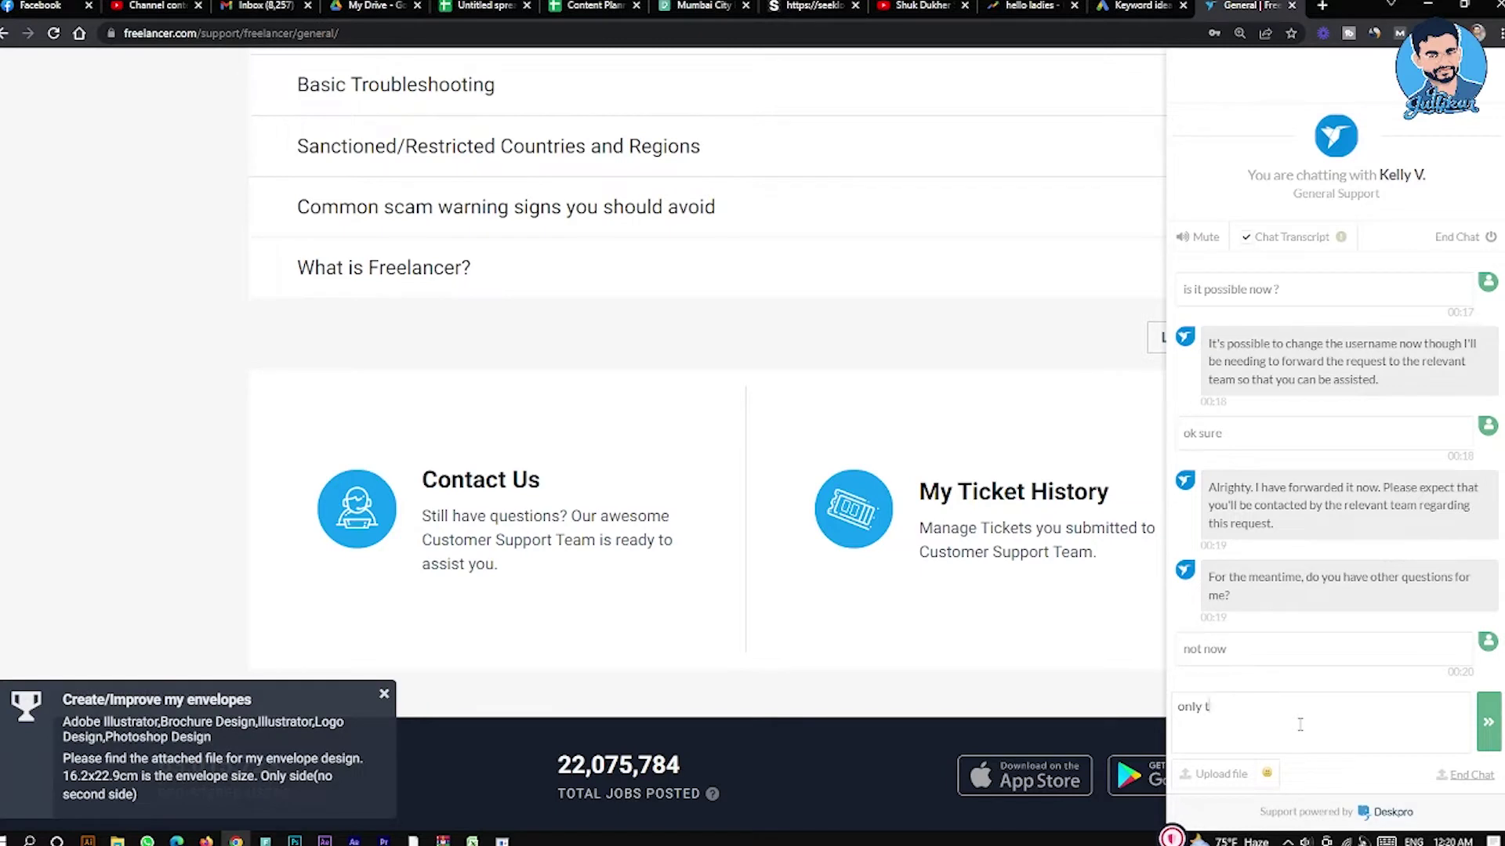
pyautogui.write('his iss')
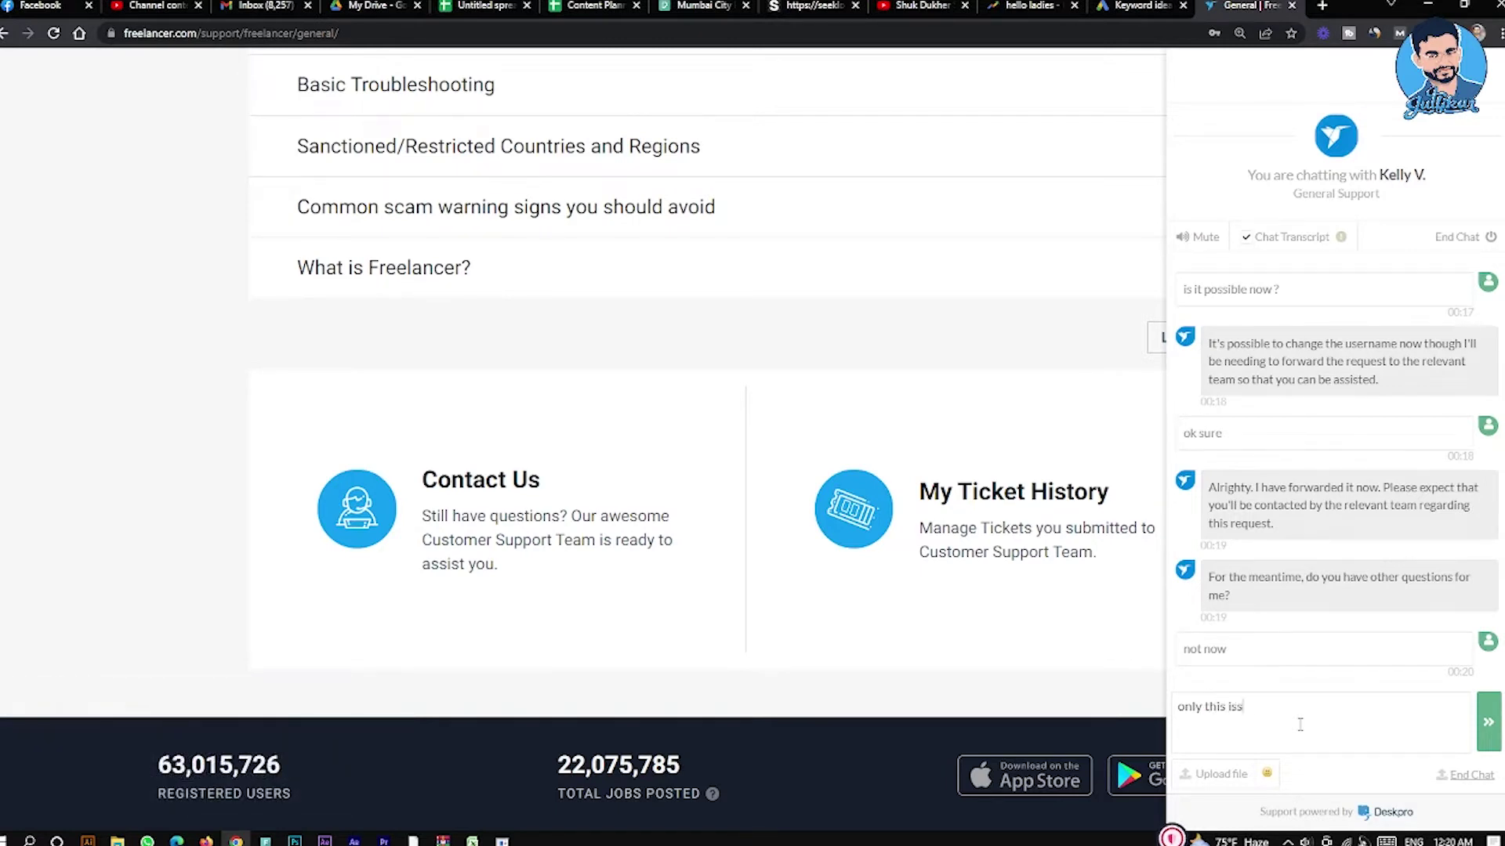
pyautogui.write('ue')
pyautogui.press('Return')
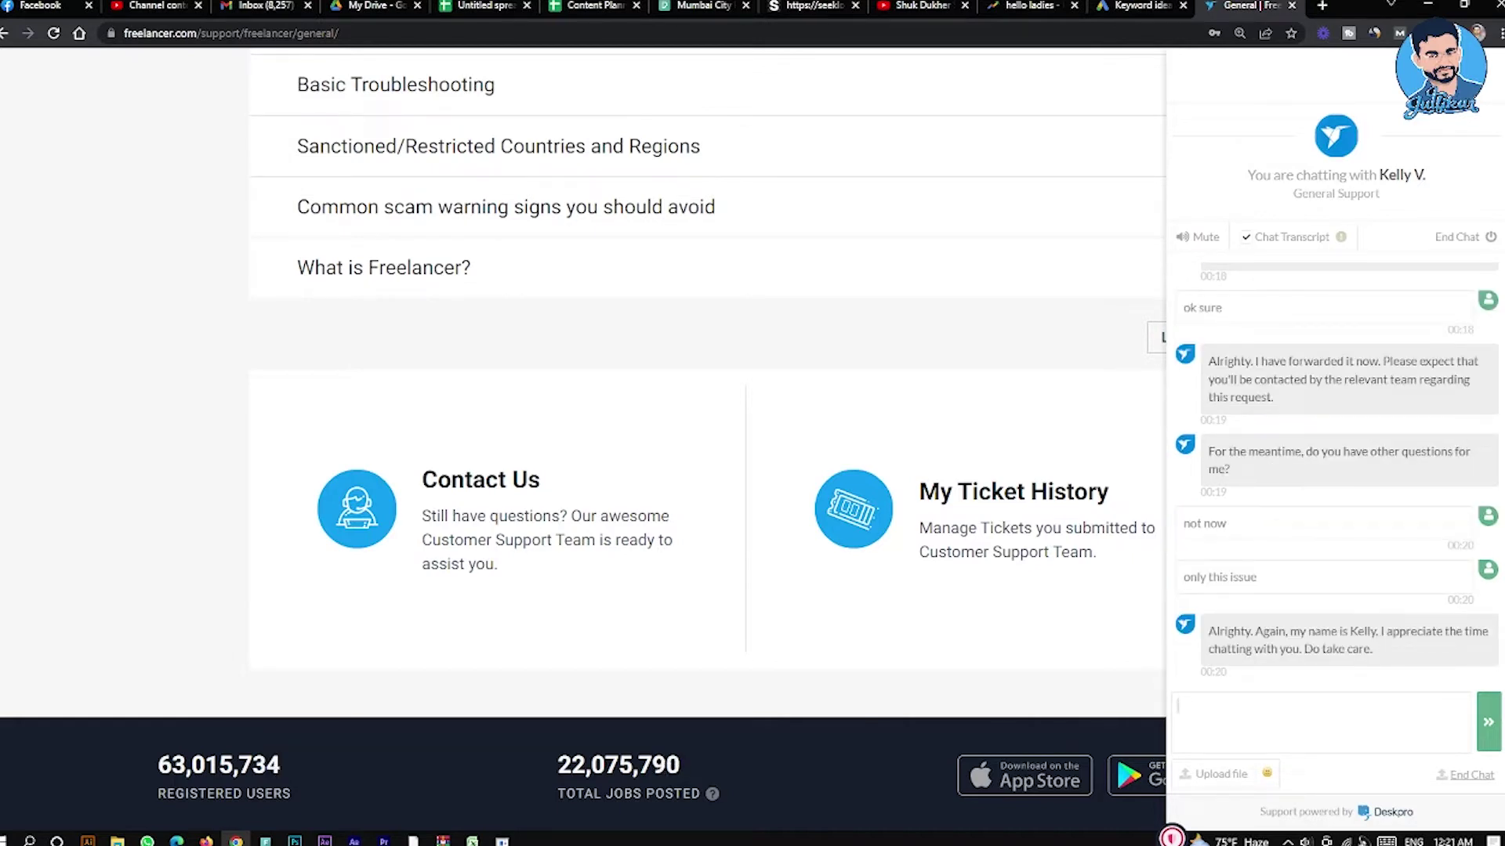
pyautogui.write('ok thank you sir')
pyautogui.press('Return')
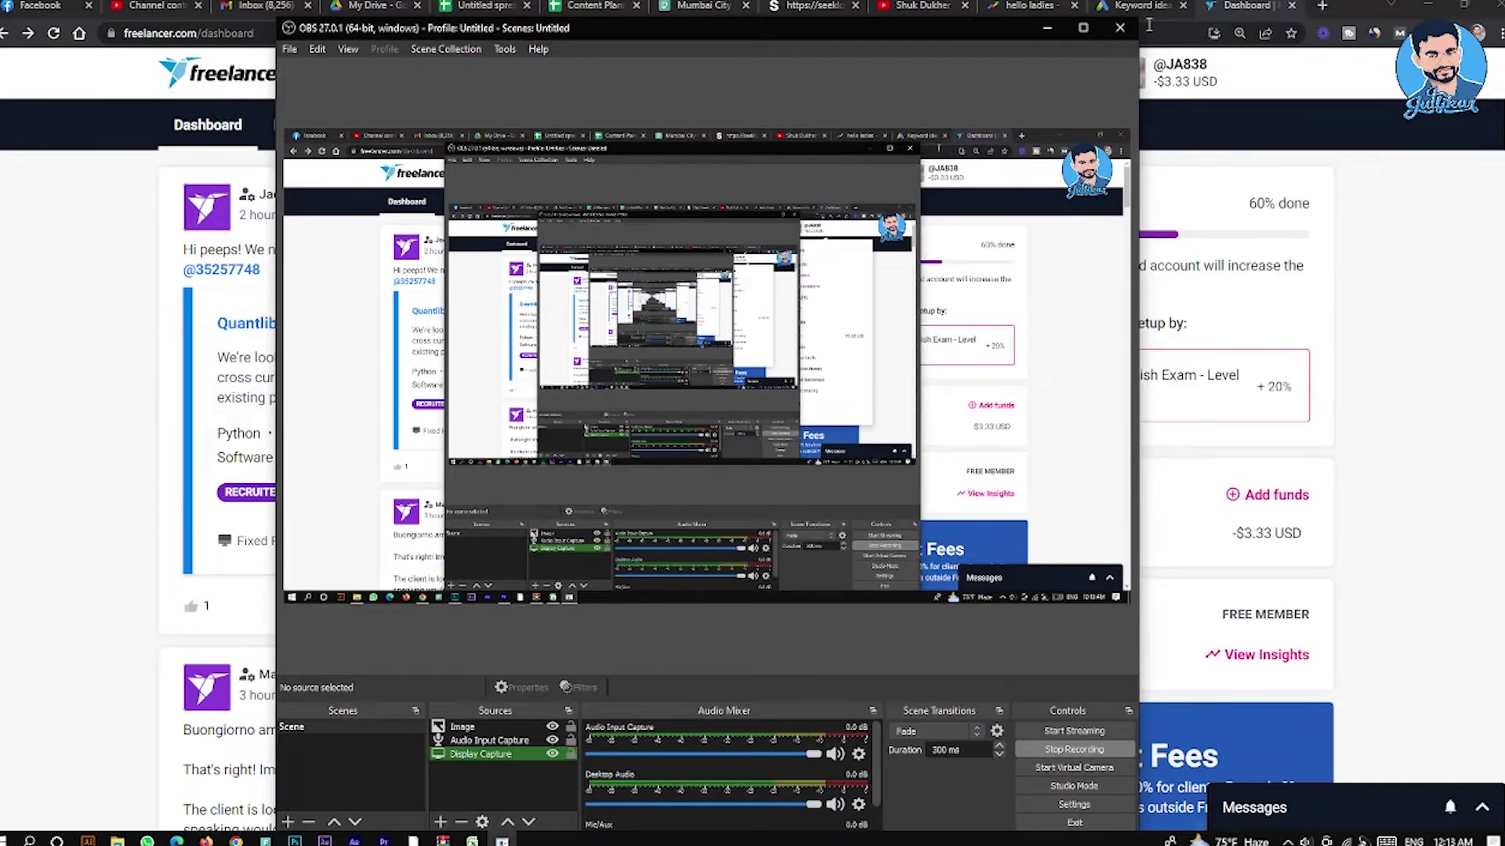
# Minimize the OBS Studio window to reveal the Freelancer dashboard.
pyautogui.click(1047, 32)
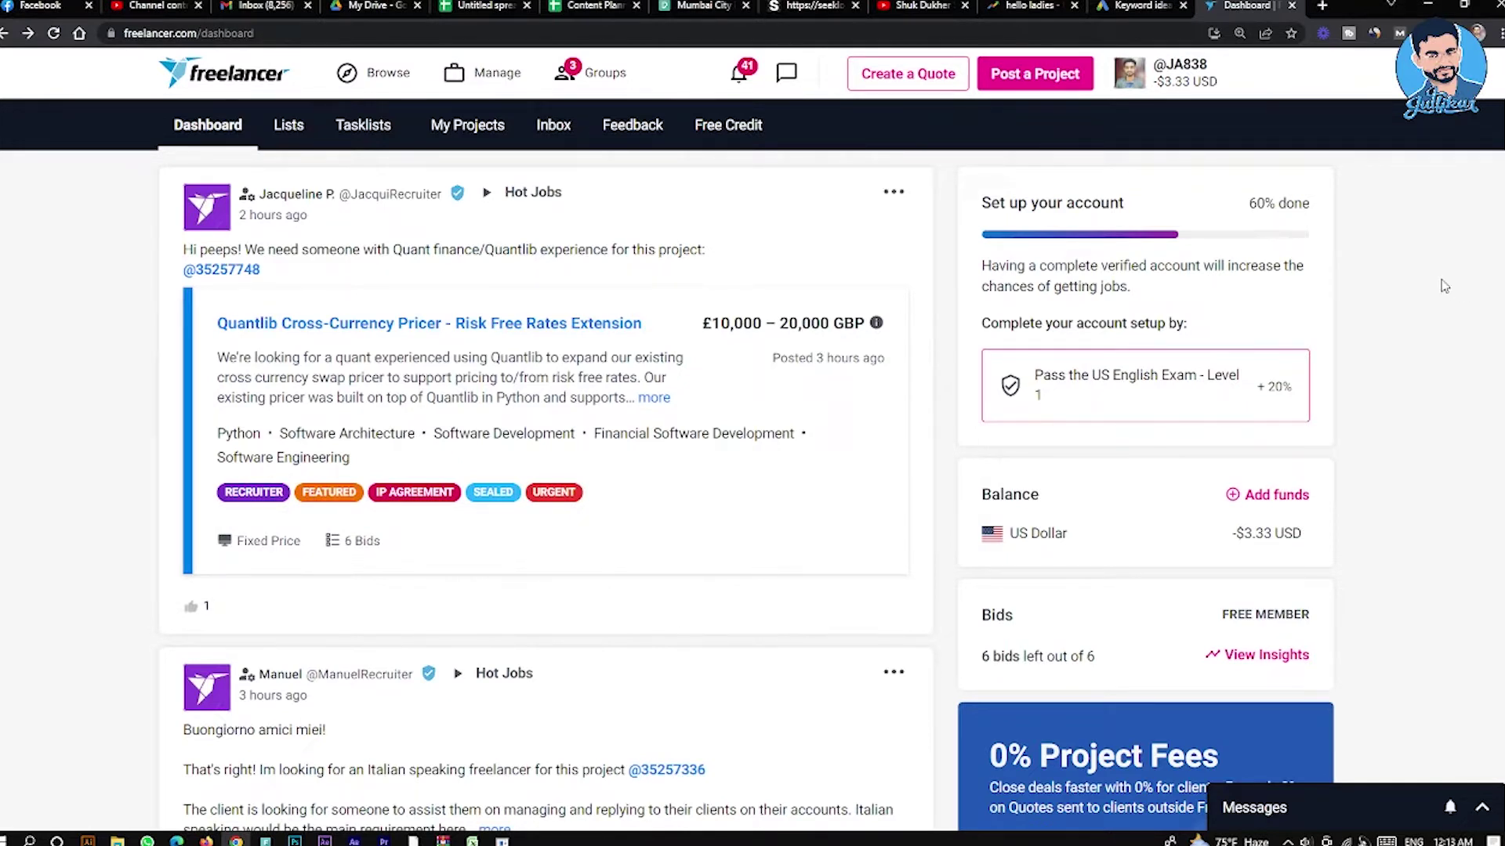
# Go to the Support Help Center from the account avatar menu.
pyautogui.click(1149, 87)
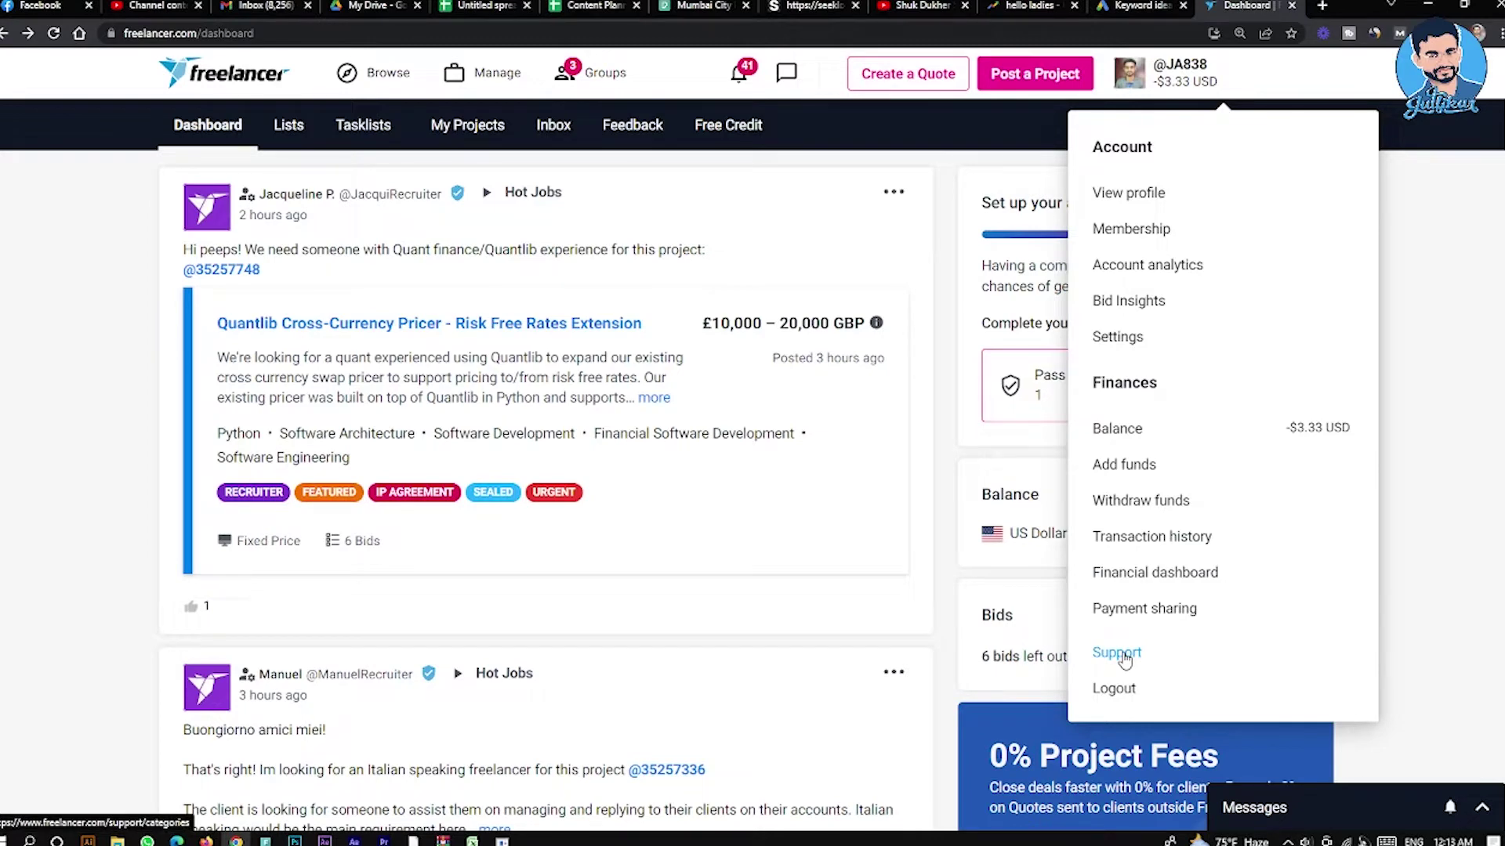
pyautogui.click(1117, 654)
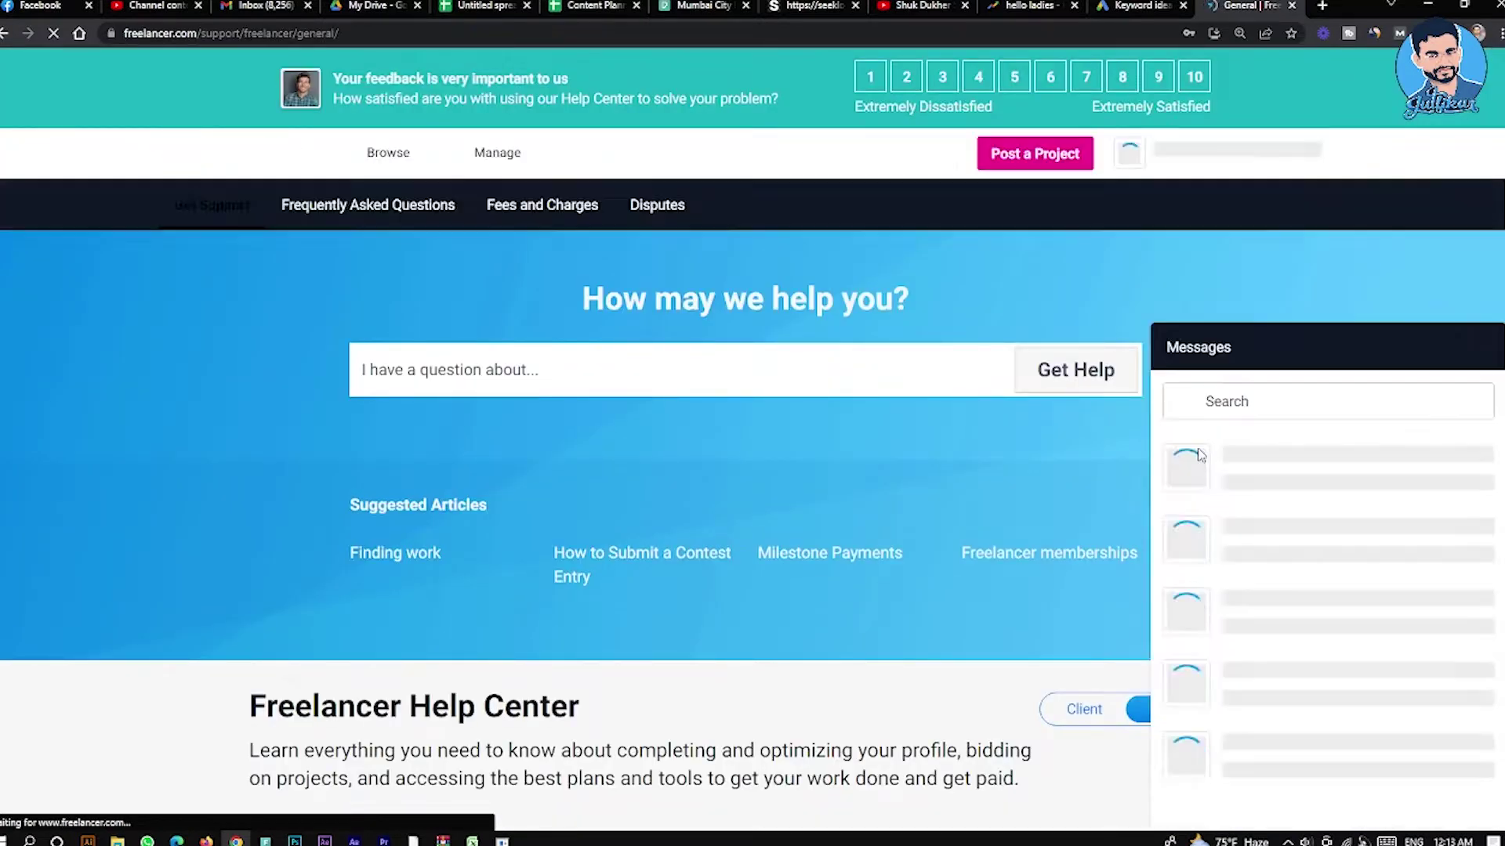
# Search the Help Center for 'Username', open Username Change Request, and scroll to Contact Us.
pyautogui.click(524, 378)
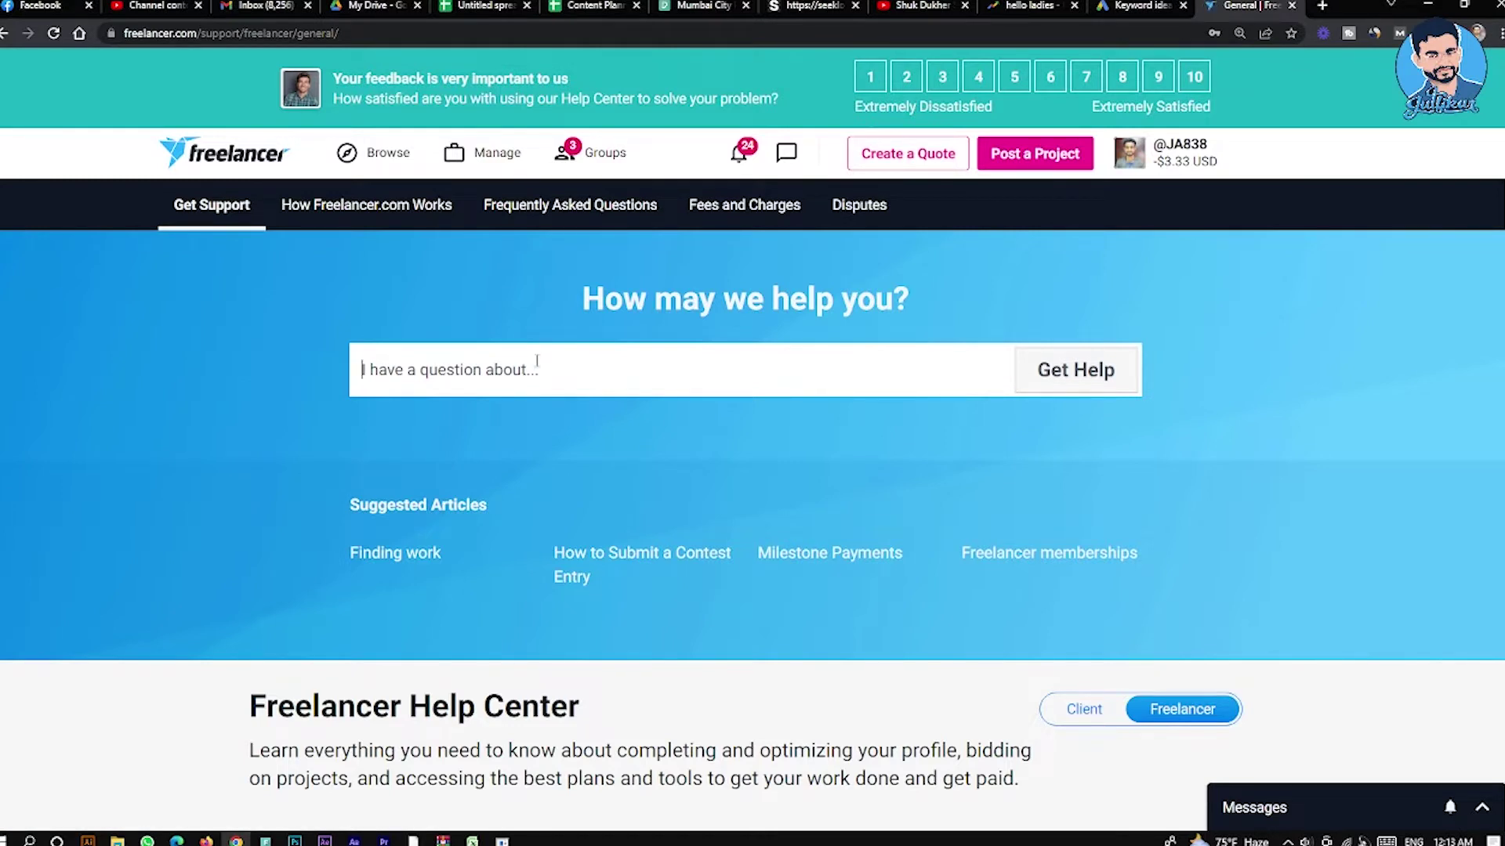
pyautogui.write('User')
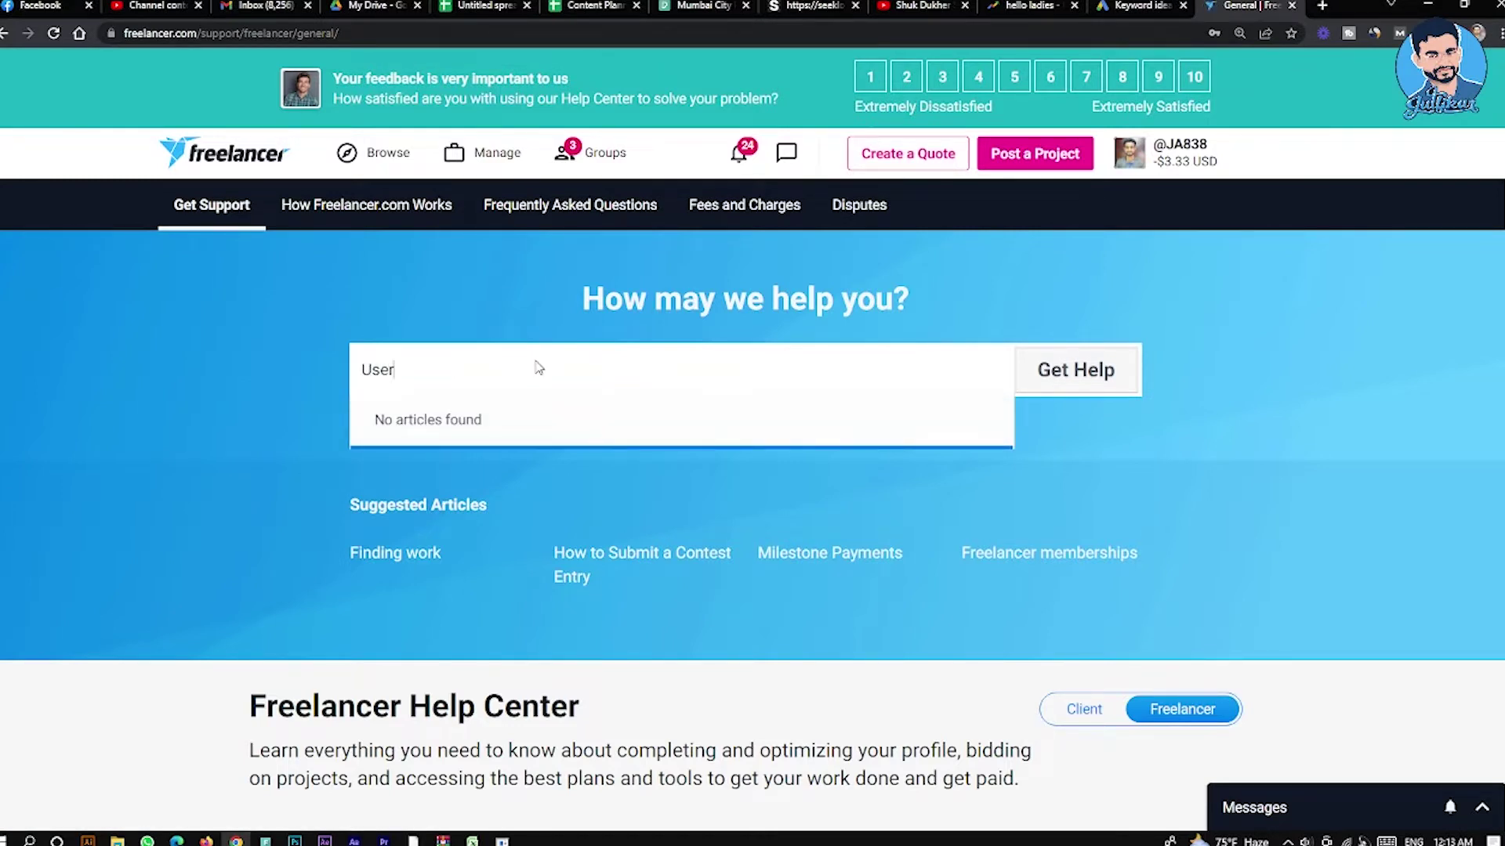
pyautogui.write('name')
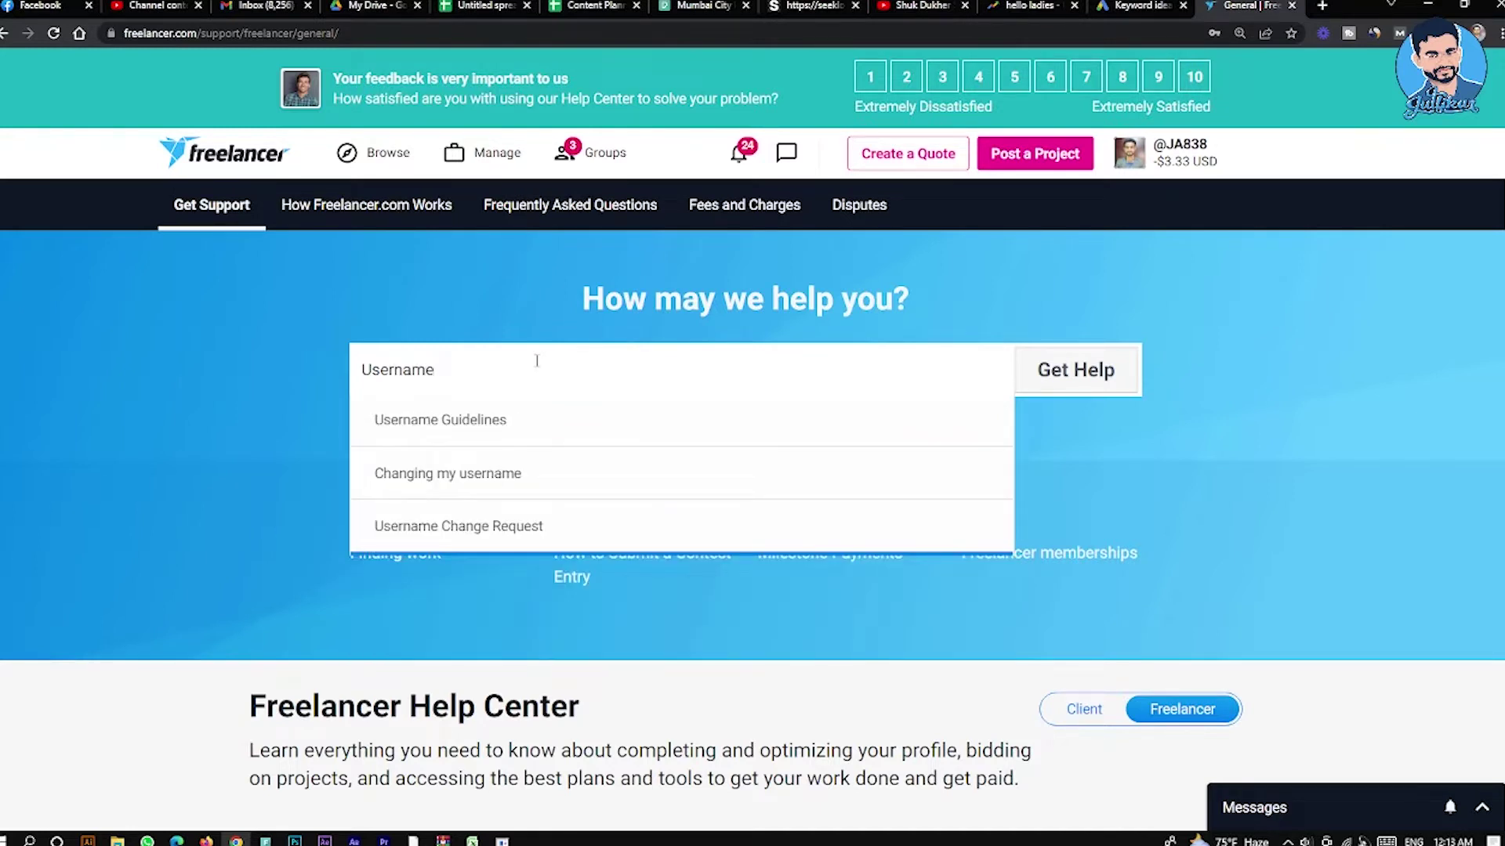
pyautogui.click(504, 538)
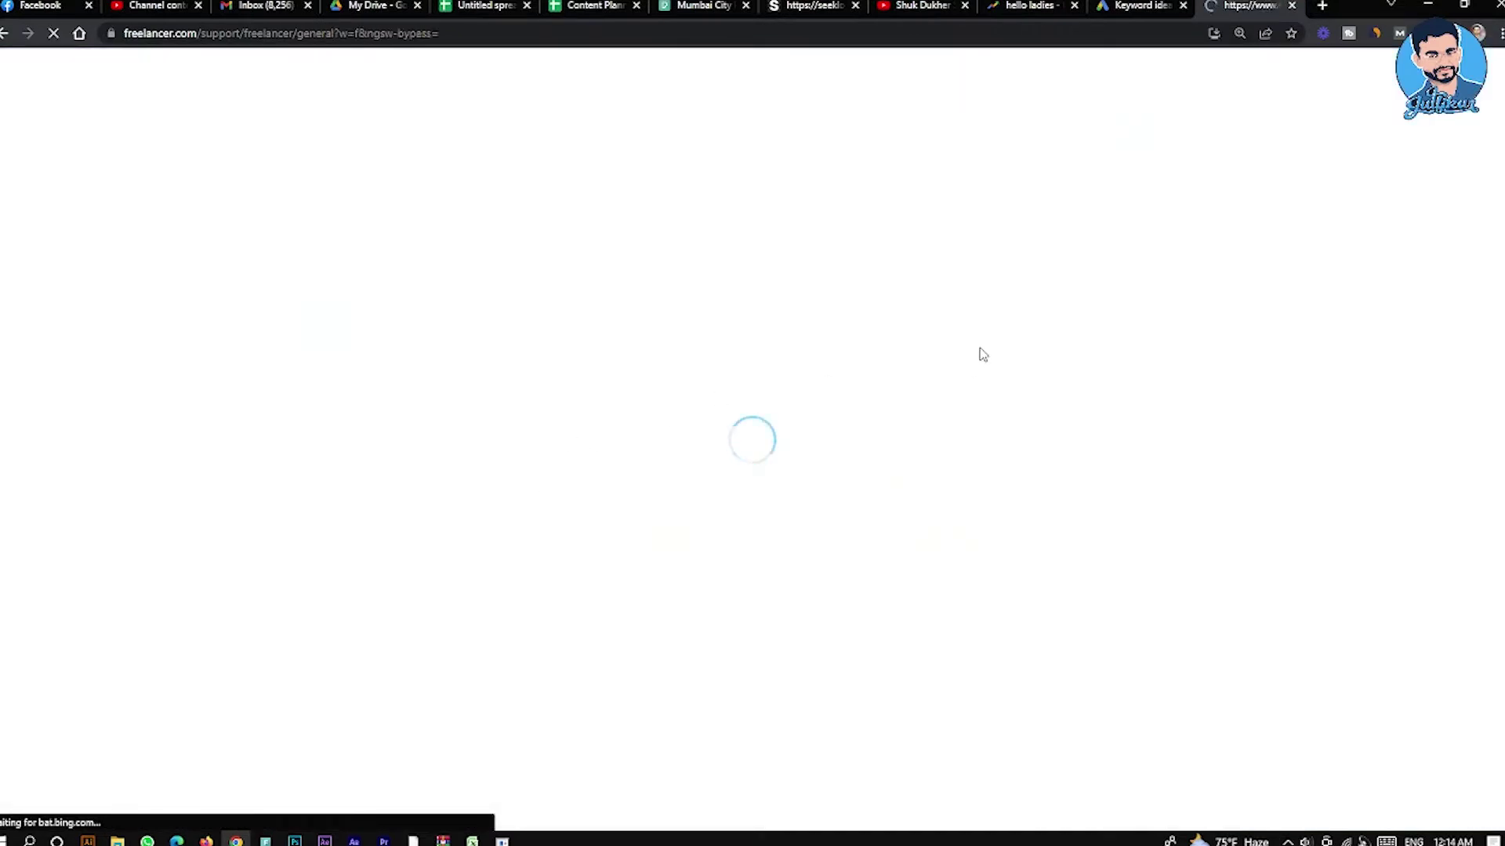
pyautogui.scroll(-4, 1184, 442)
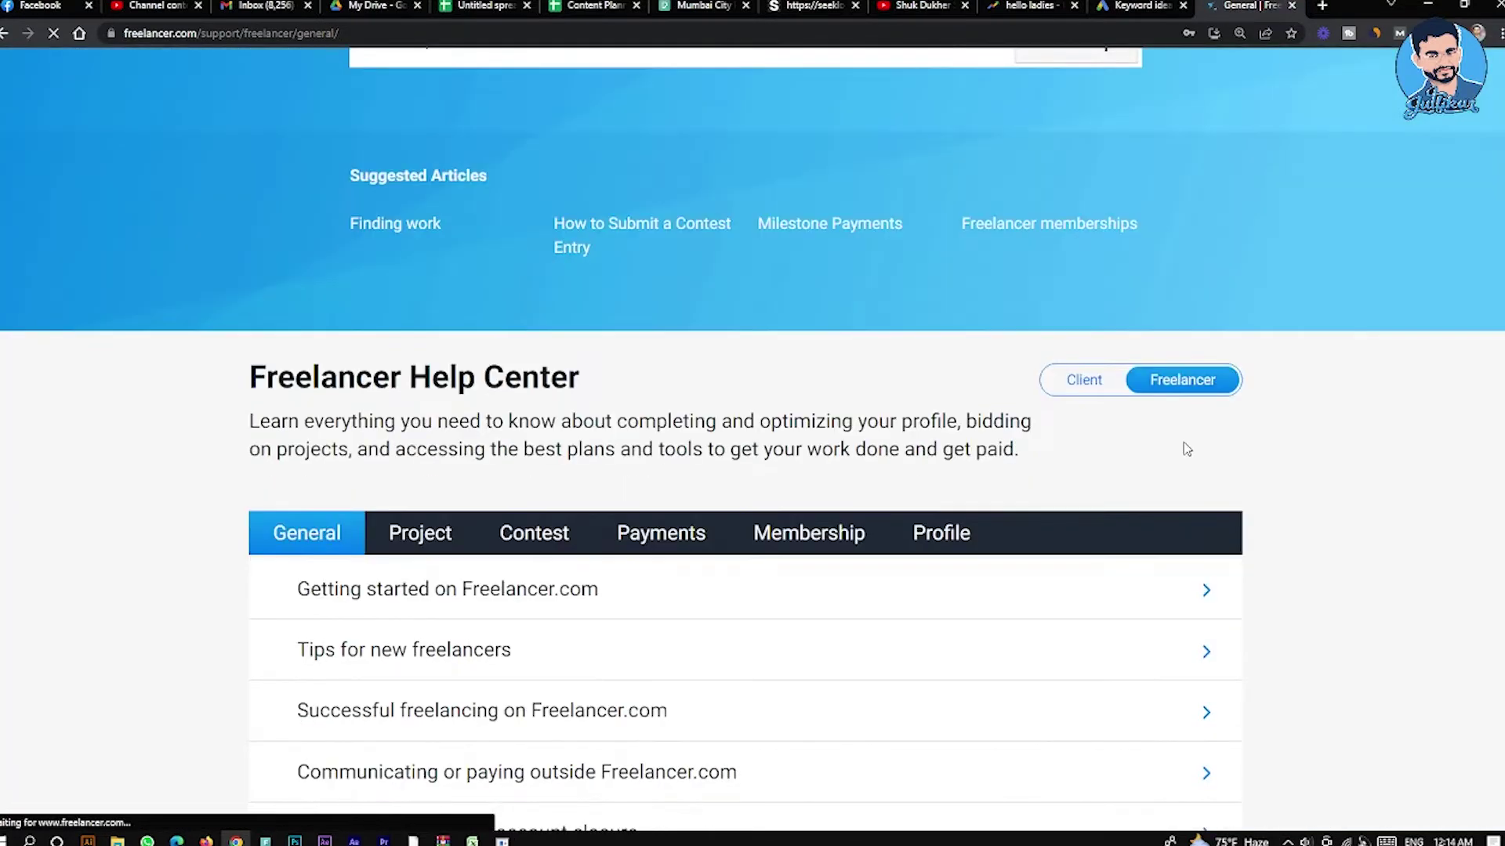
pyautogui.scroll(-2, 1184, 442)
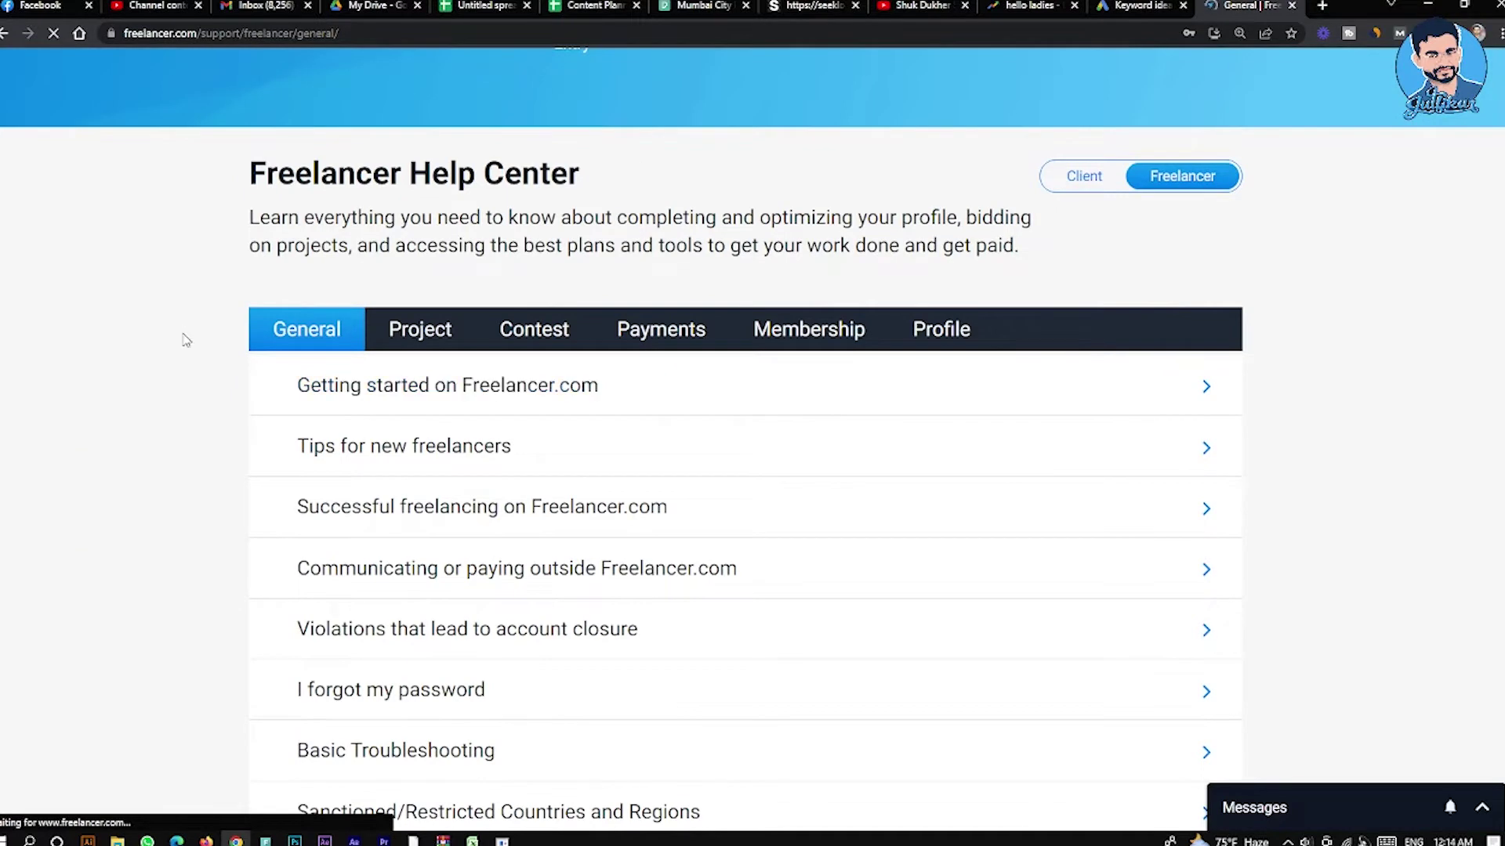
pyautogui.scroll(-5, 206, 339)
pyautogui.scroll(-3, 207, 337)
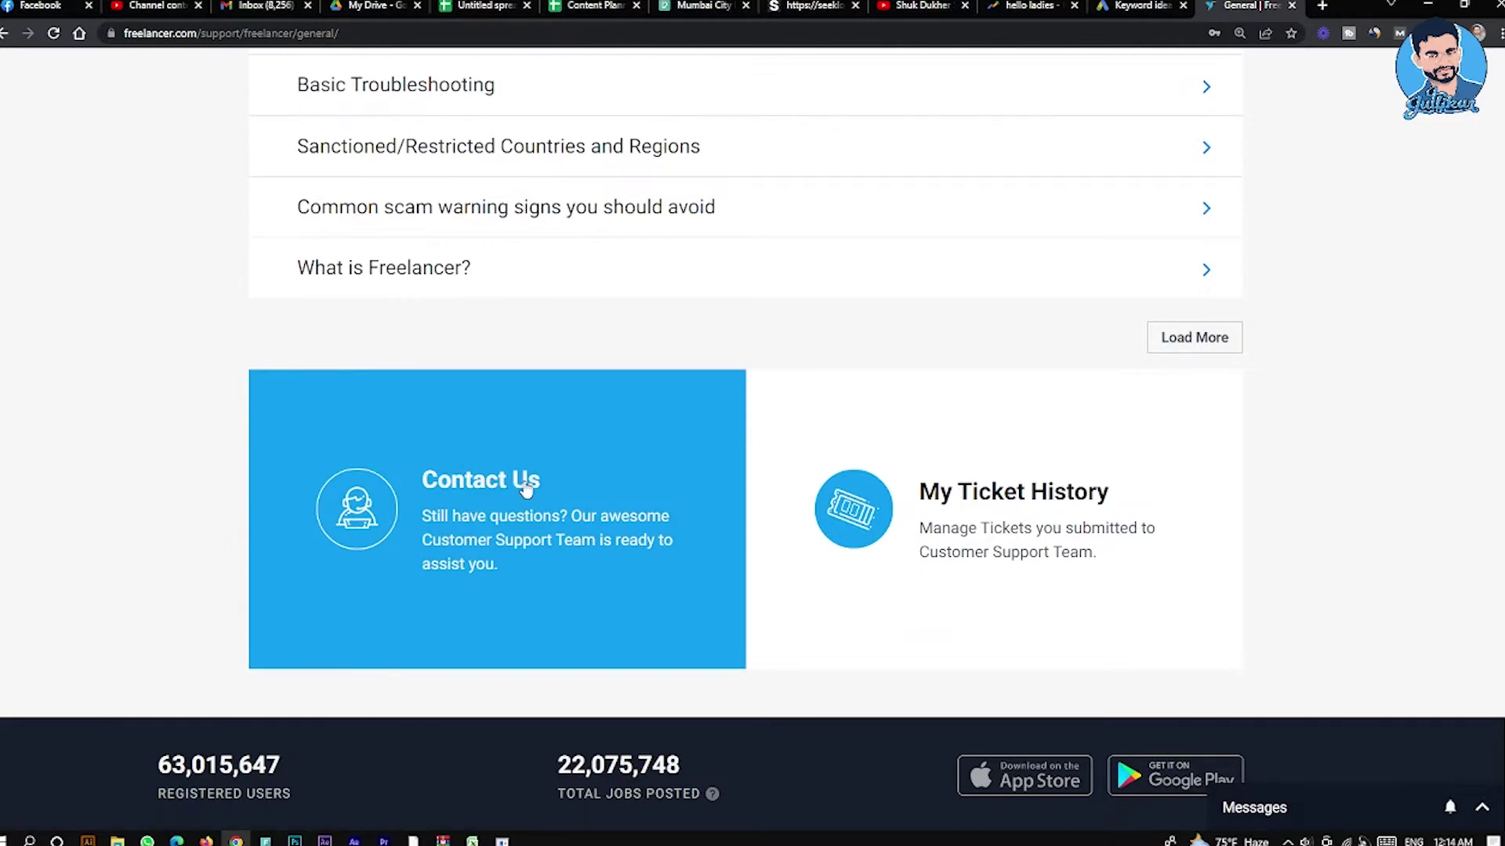
# Open the Contact Us form and set the issue to Account Details › Username.
pyautogui.click(526, 489)
pyautogui.click(872, 543)
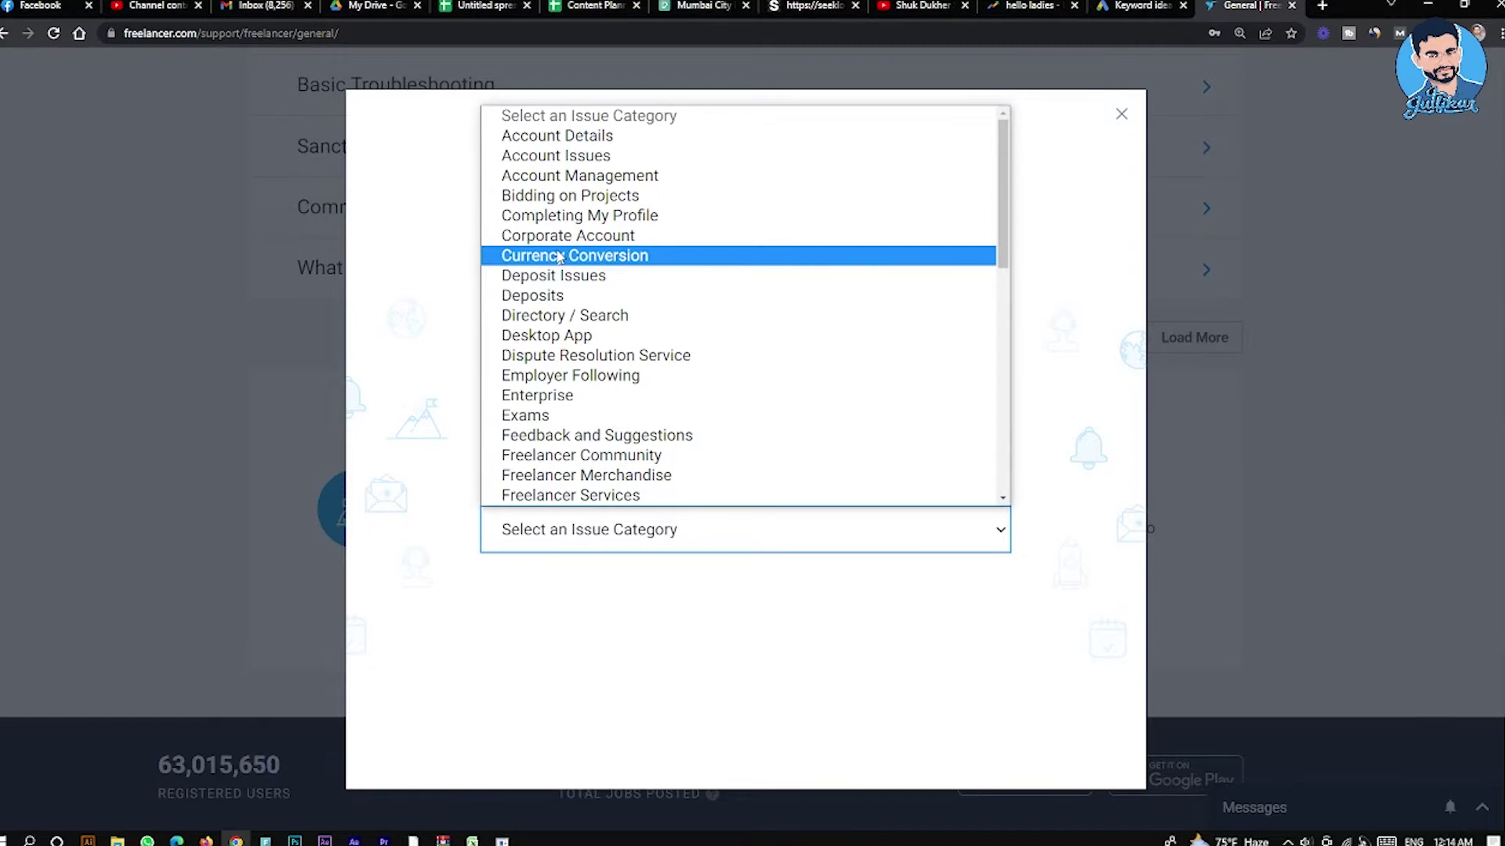
pyautogui.write('u')
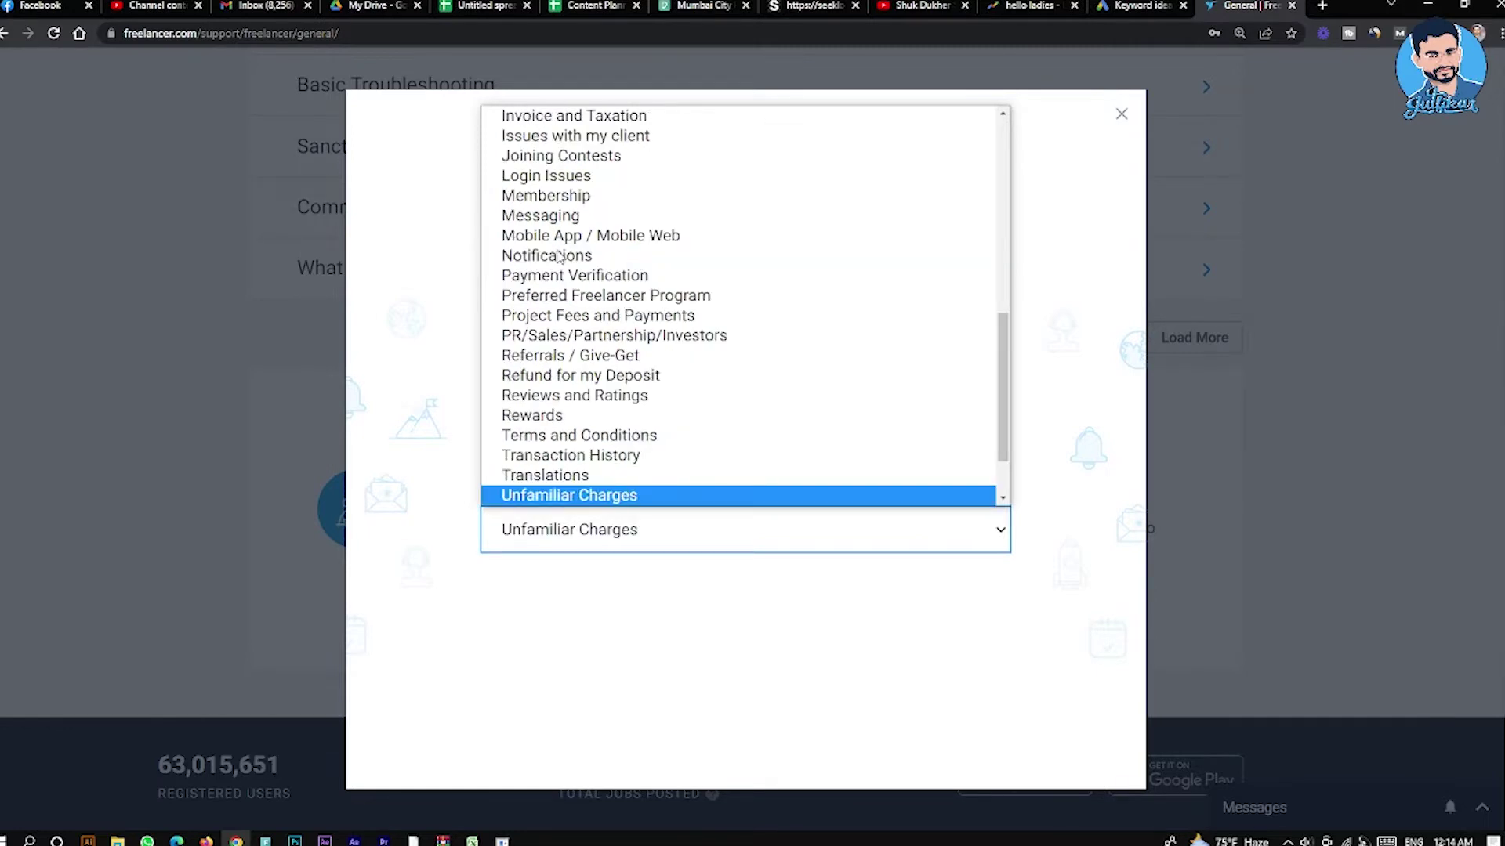
pyautogui.scroll(-1, 610, 418)
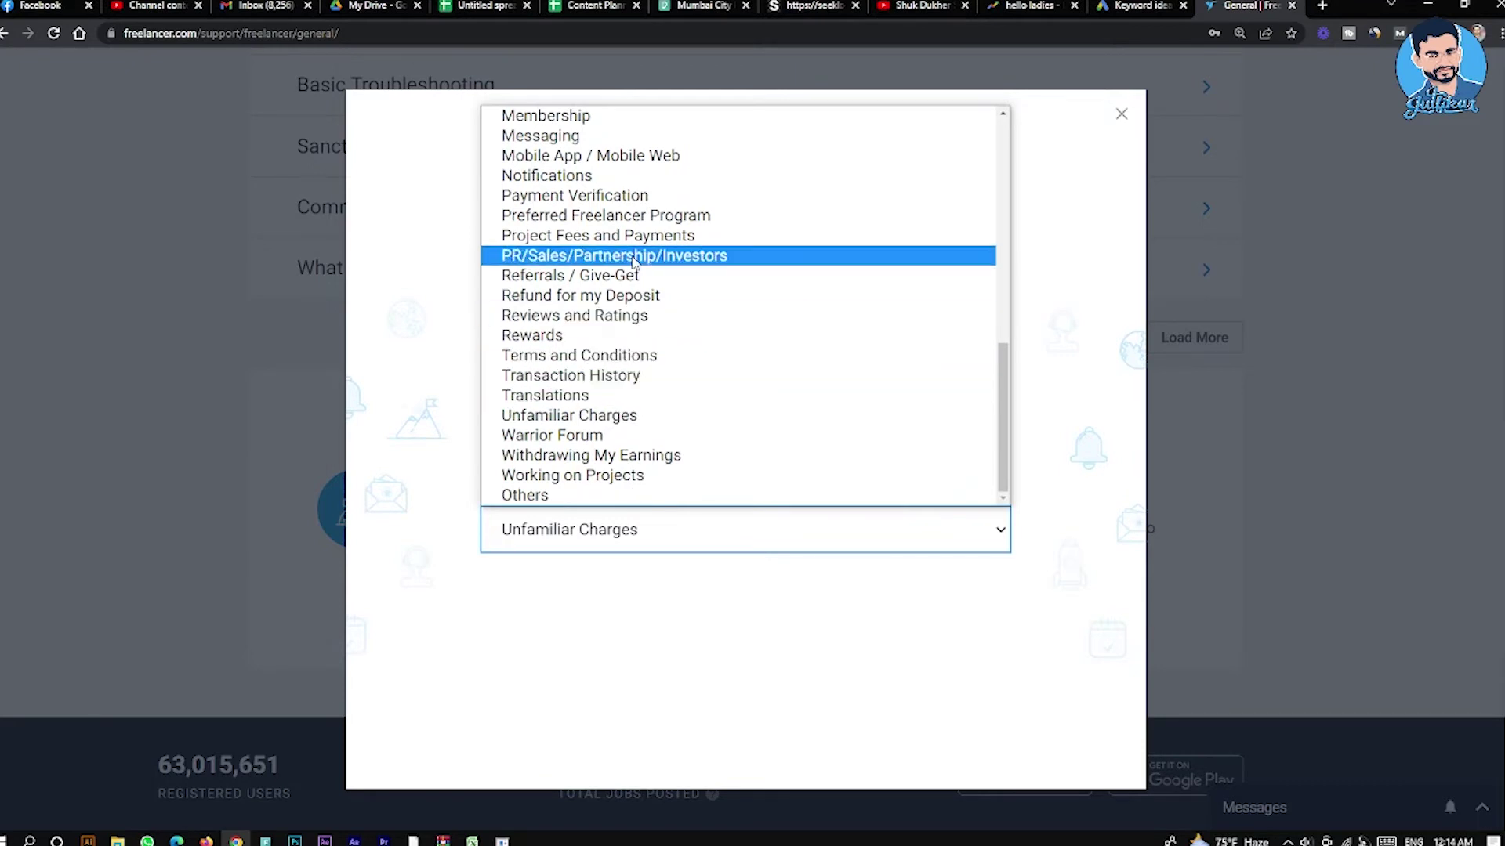
pyautogui.scroll(3, 640, 269)
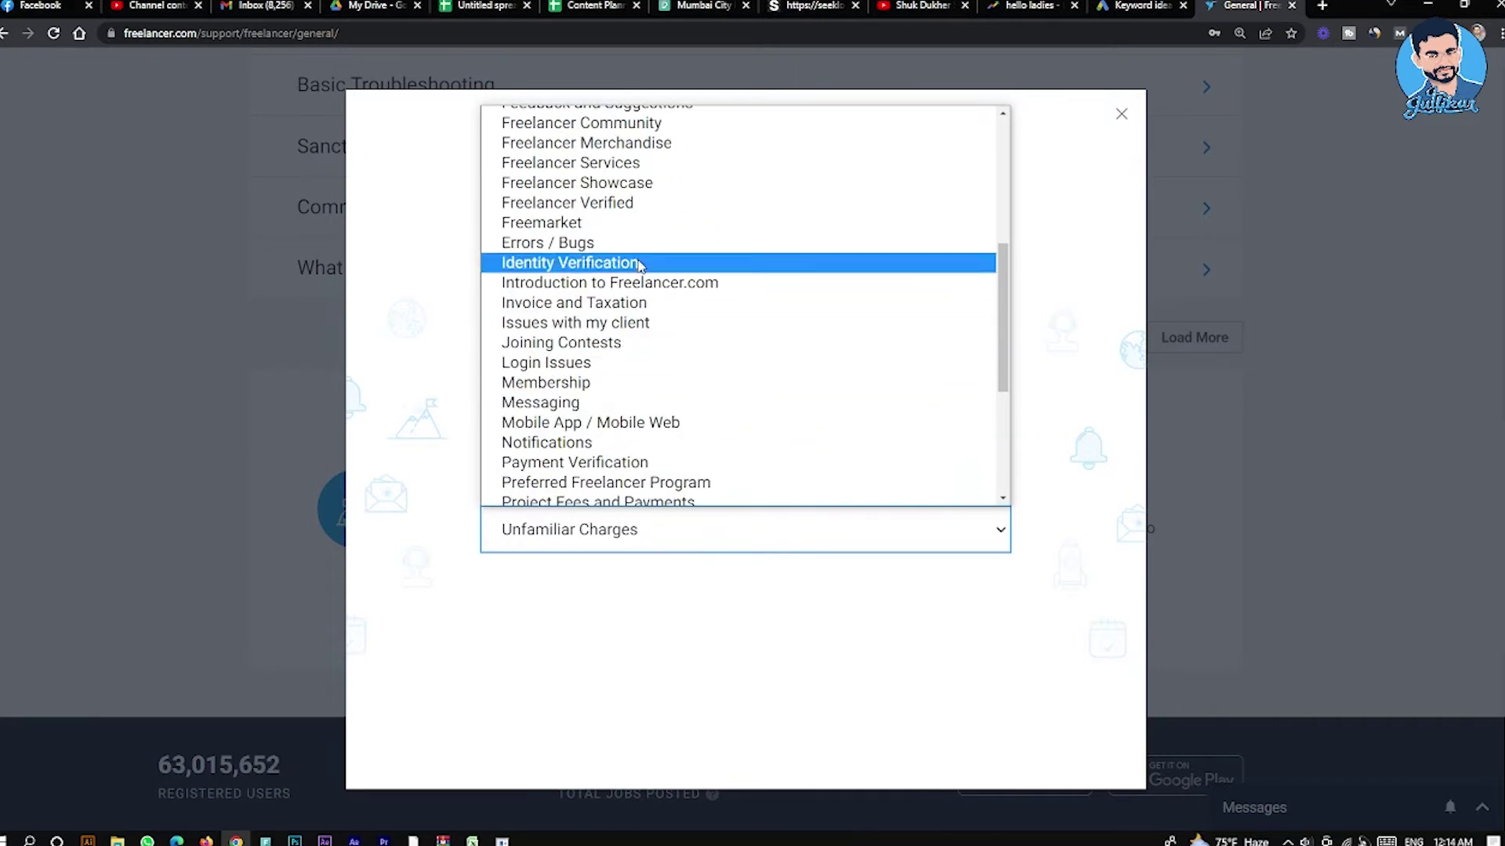
pyautogui.scroll(3, 641, 266)
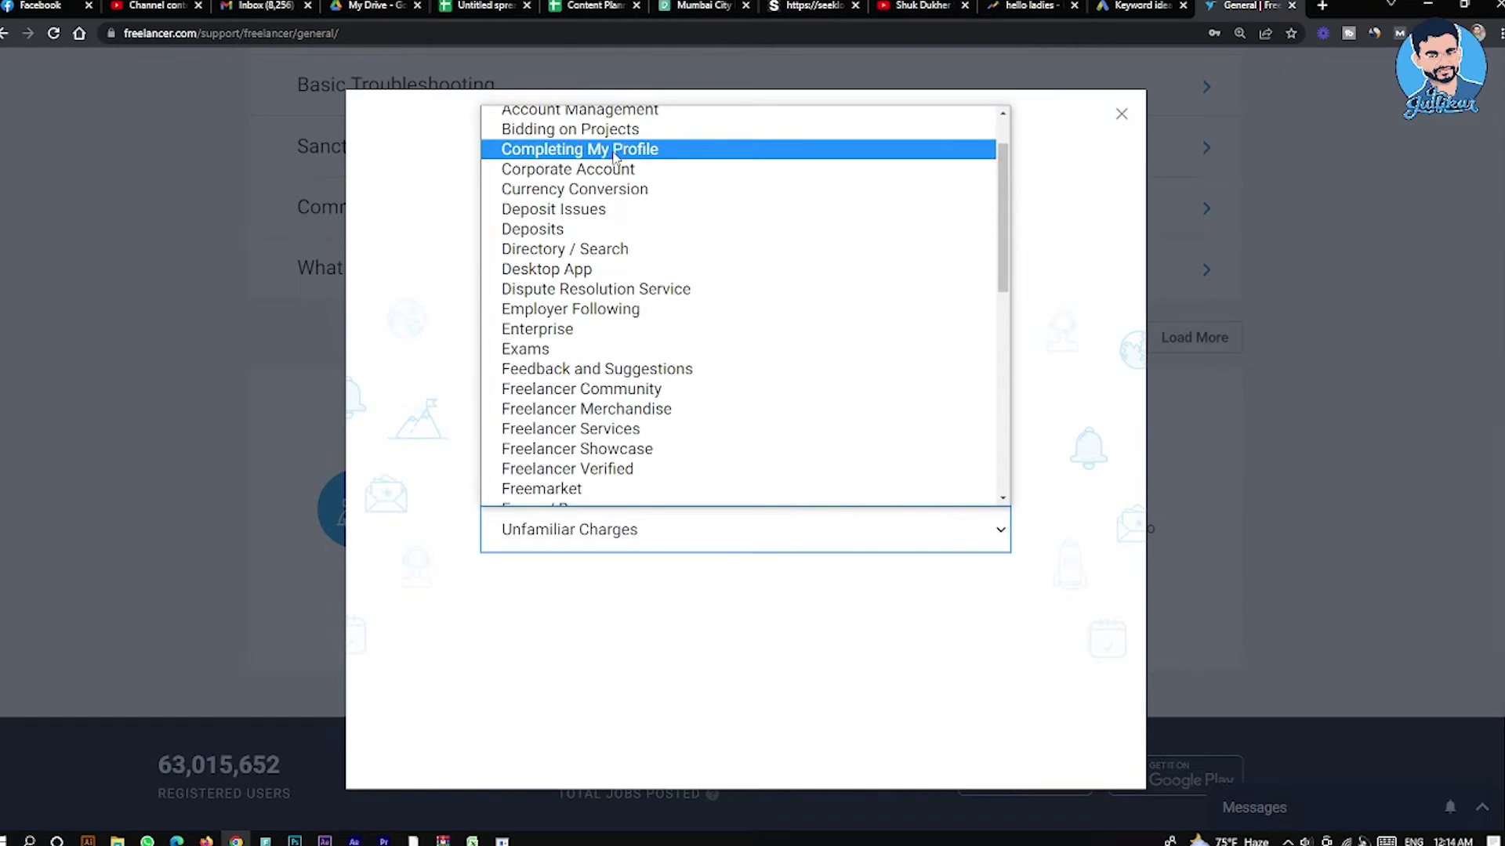
pyautogui.scroll(3, 614, 157)
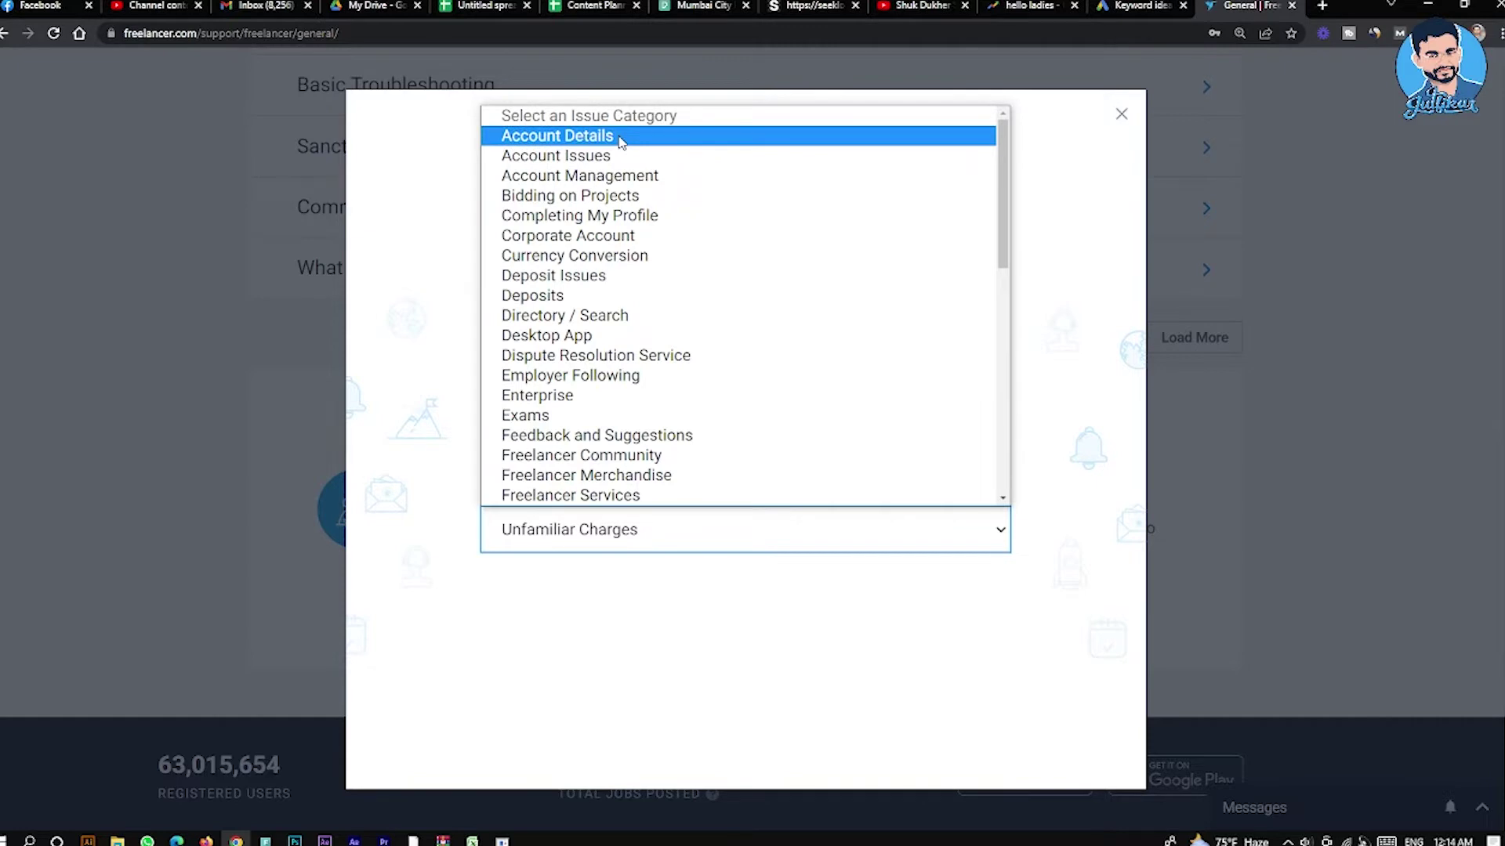
pyautogui.click(621, 137)
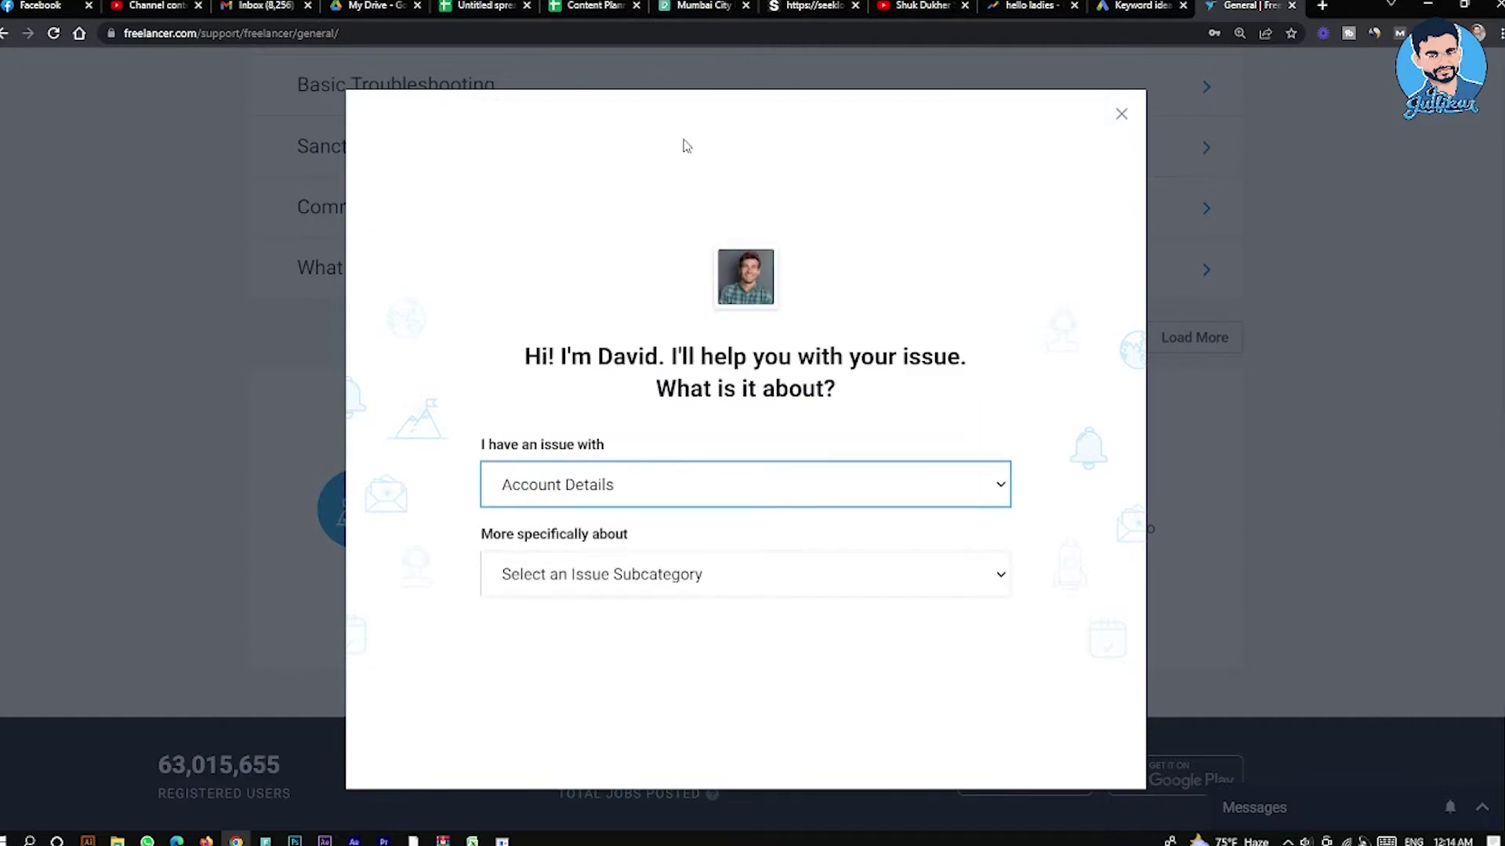
pyautogui.click(670, 568)
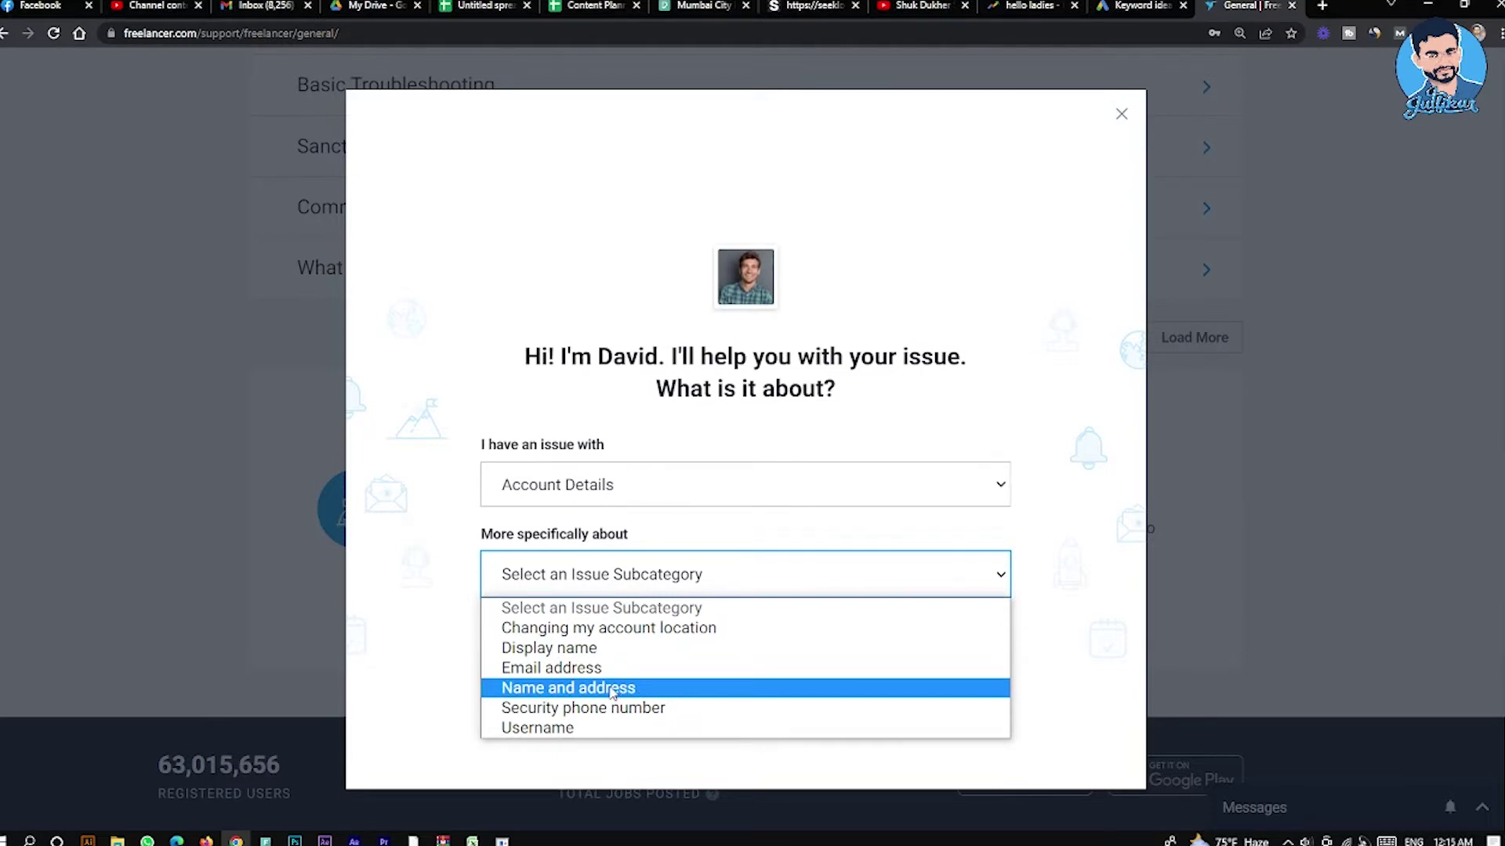
pyautogui.click(593, 732)
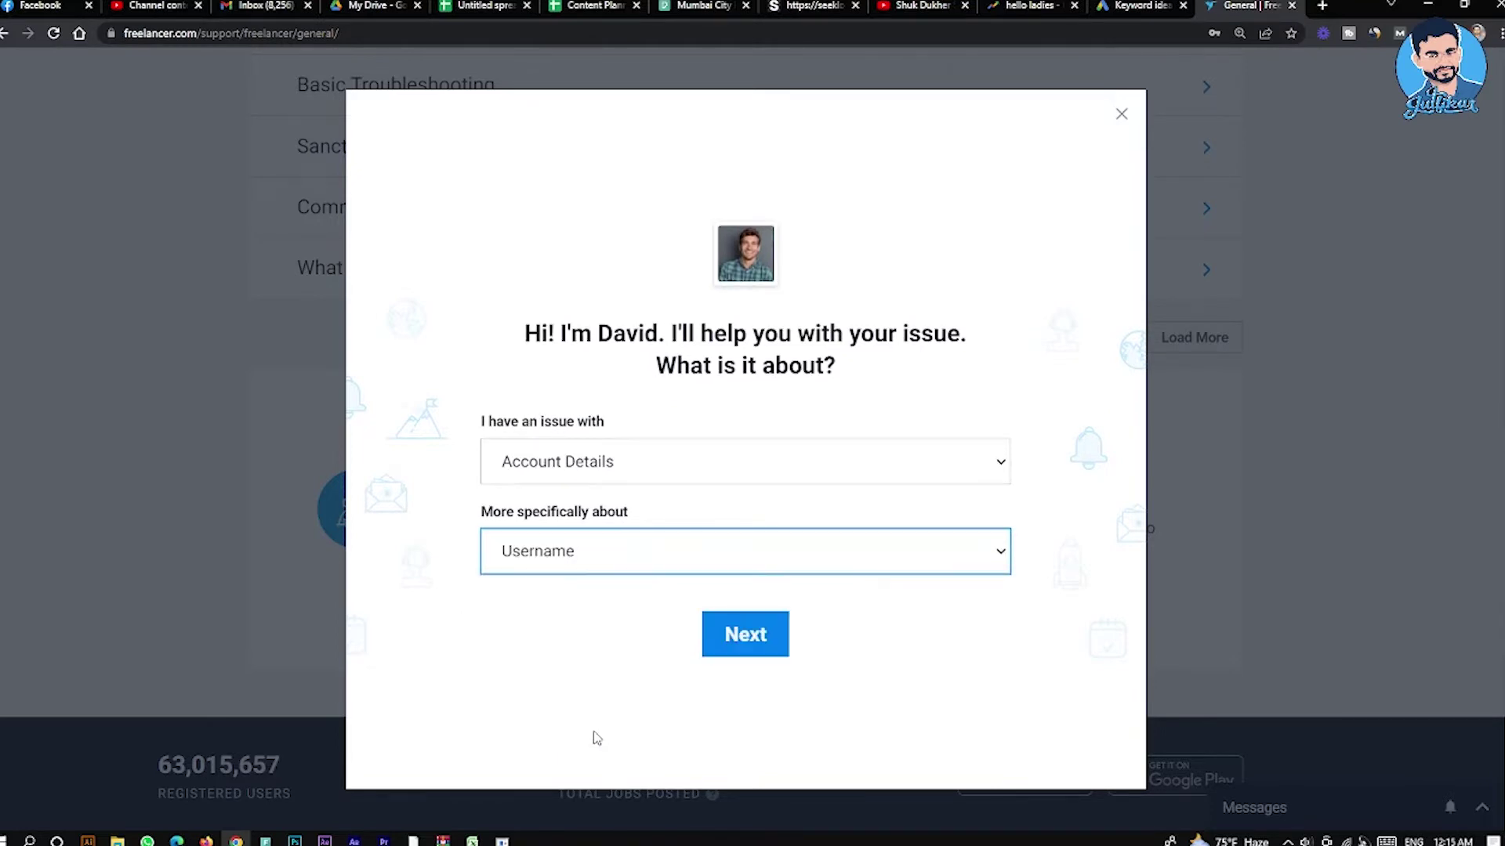
# Continue to the four suggested username articles and scroll to the bottom of the dialog.
pyautogui.click(768, 636)
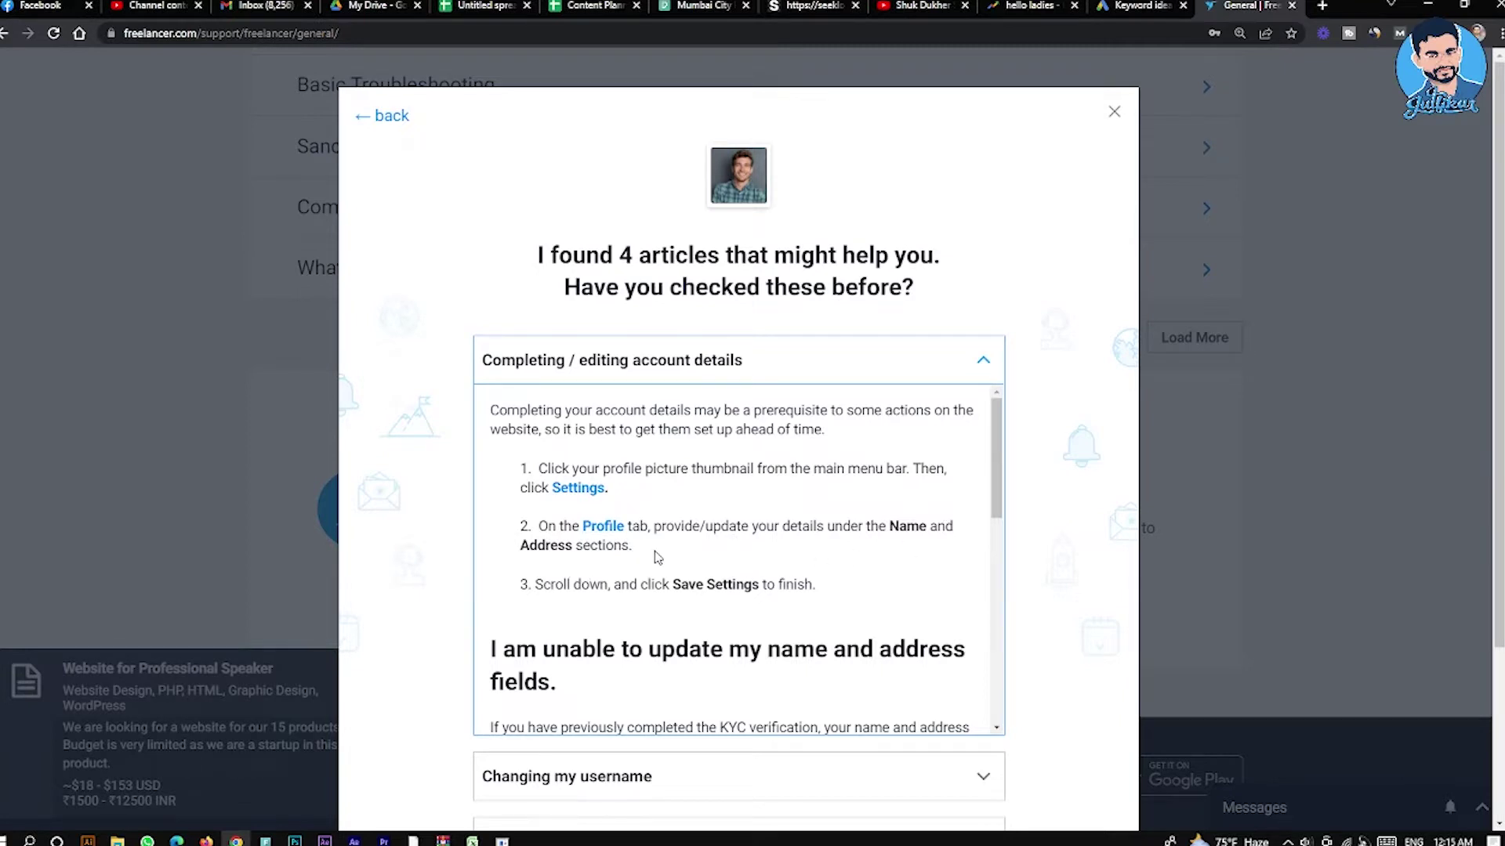
pyautogui.scroll(-1, 658, 558)
pyautogui.scroll(-2, 666, 563)
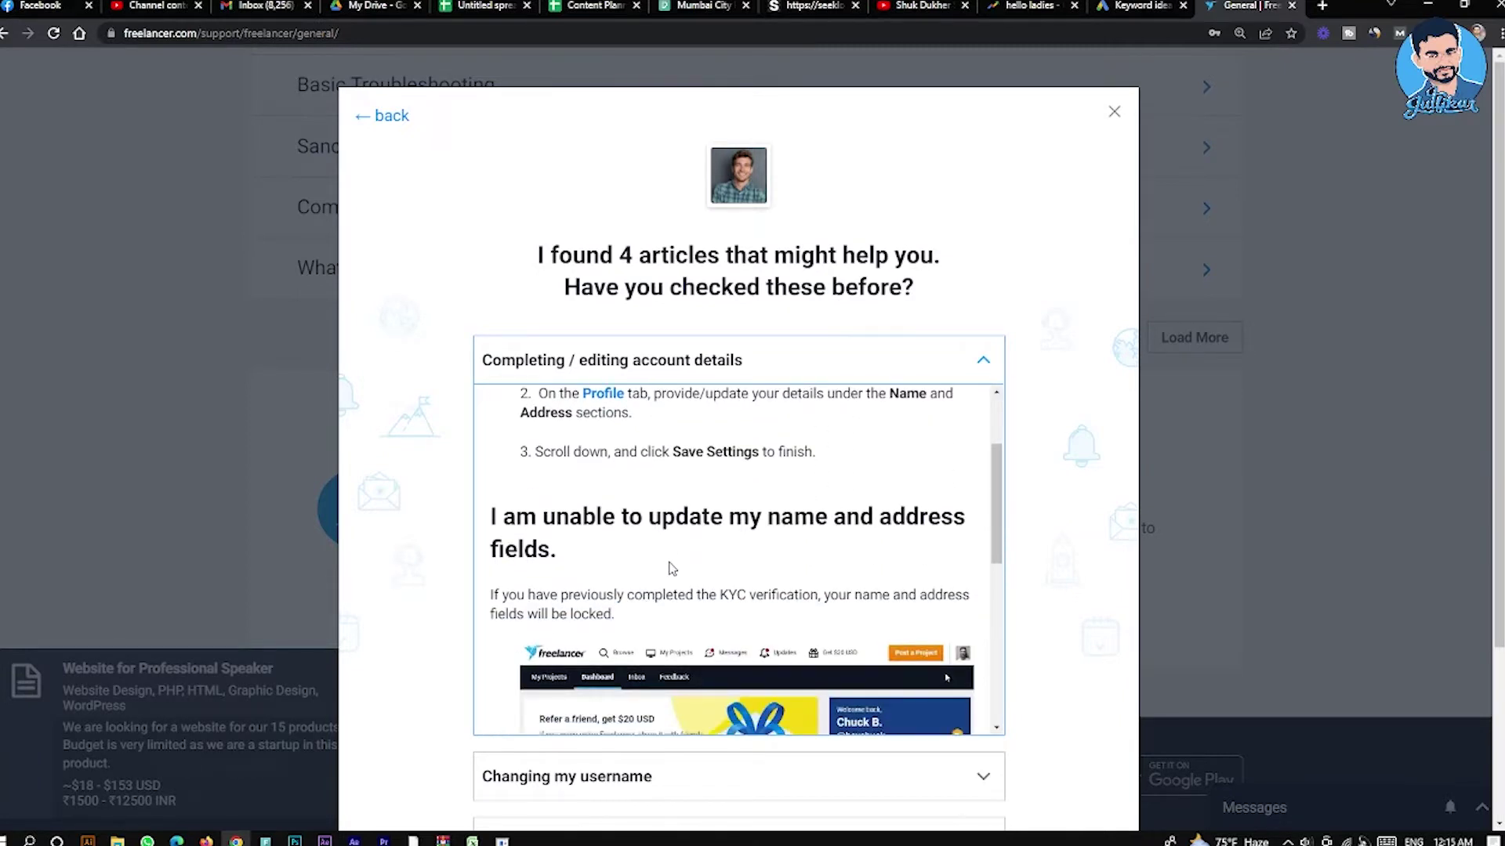
pyautogui.scroll(-3, 674, 568)
pyautogui.scroll(-3, 680, 569)
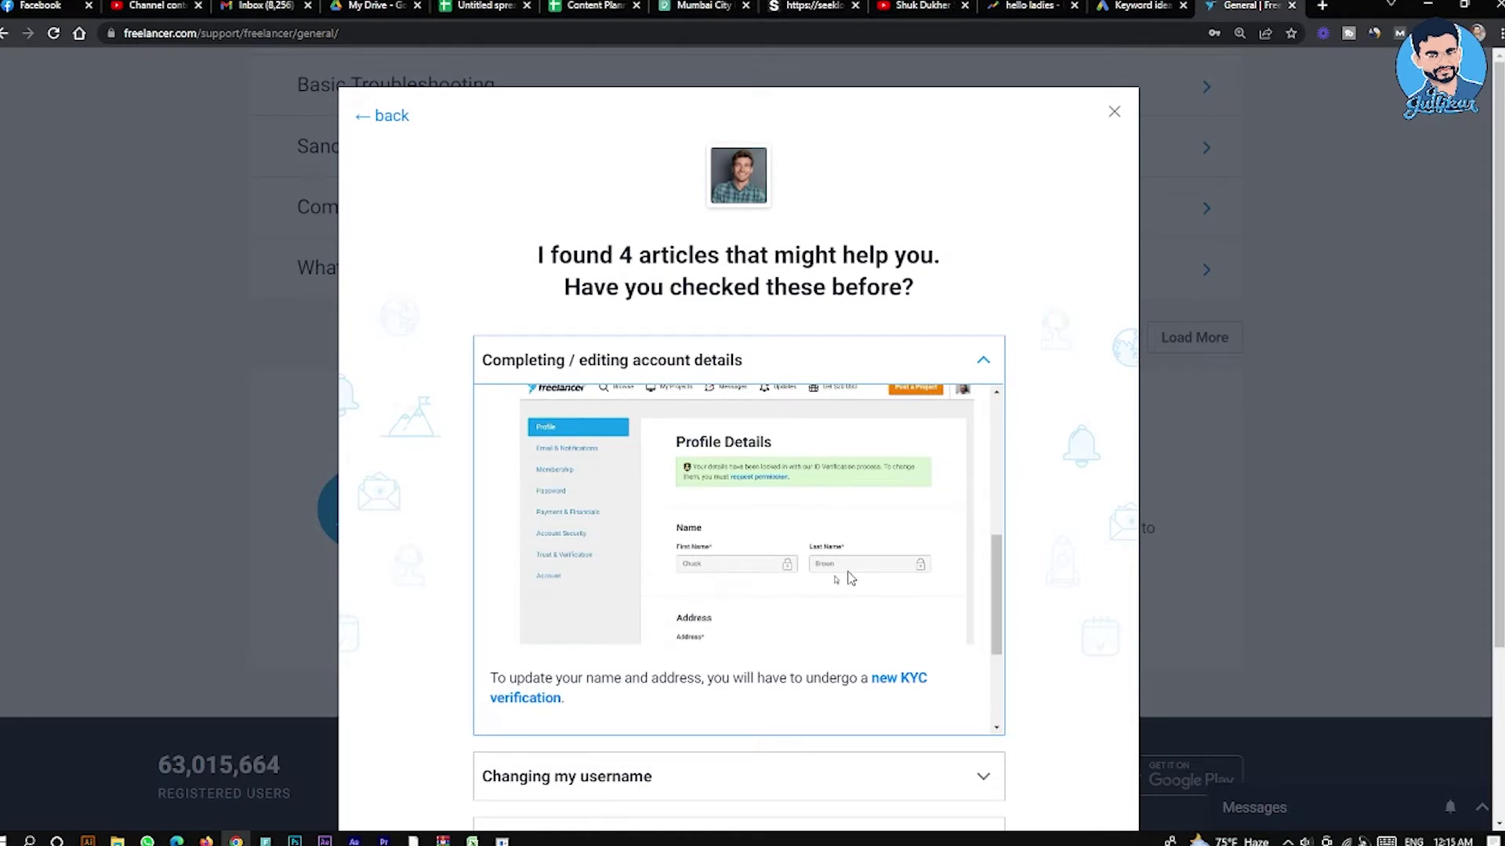
pyautogui.scroll(-3, 850, 579)
pyautogui.scroll(-1, 878, 572)
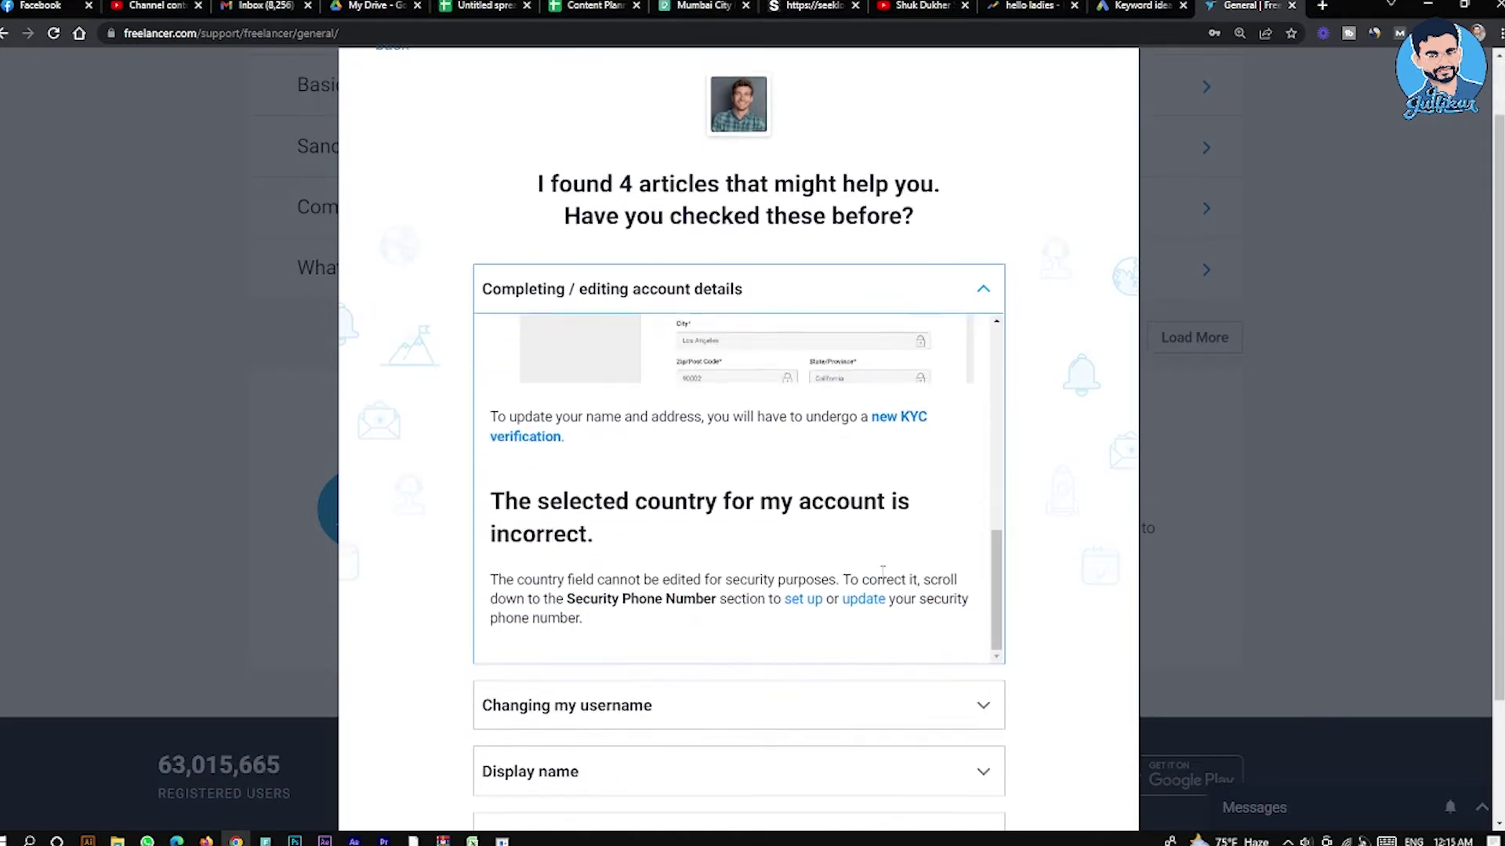
pyautogui.scroll(-1, 882, 570)
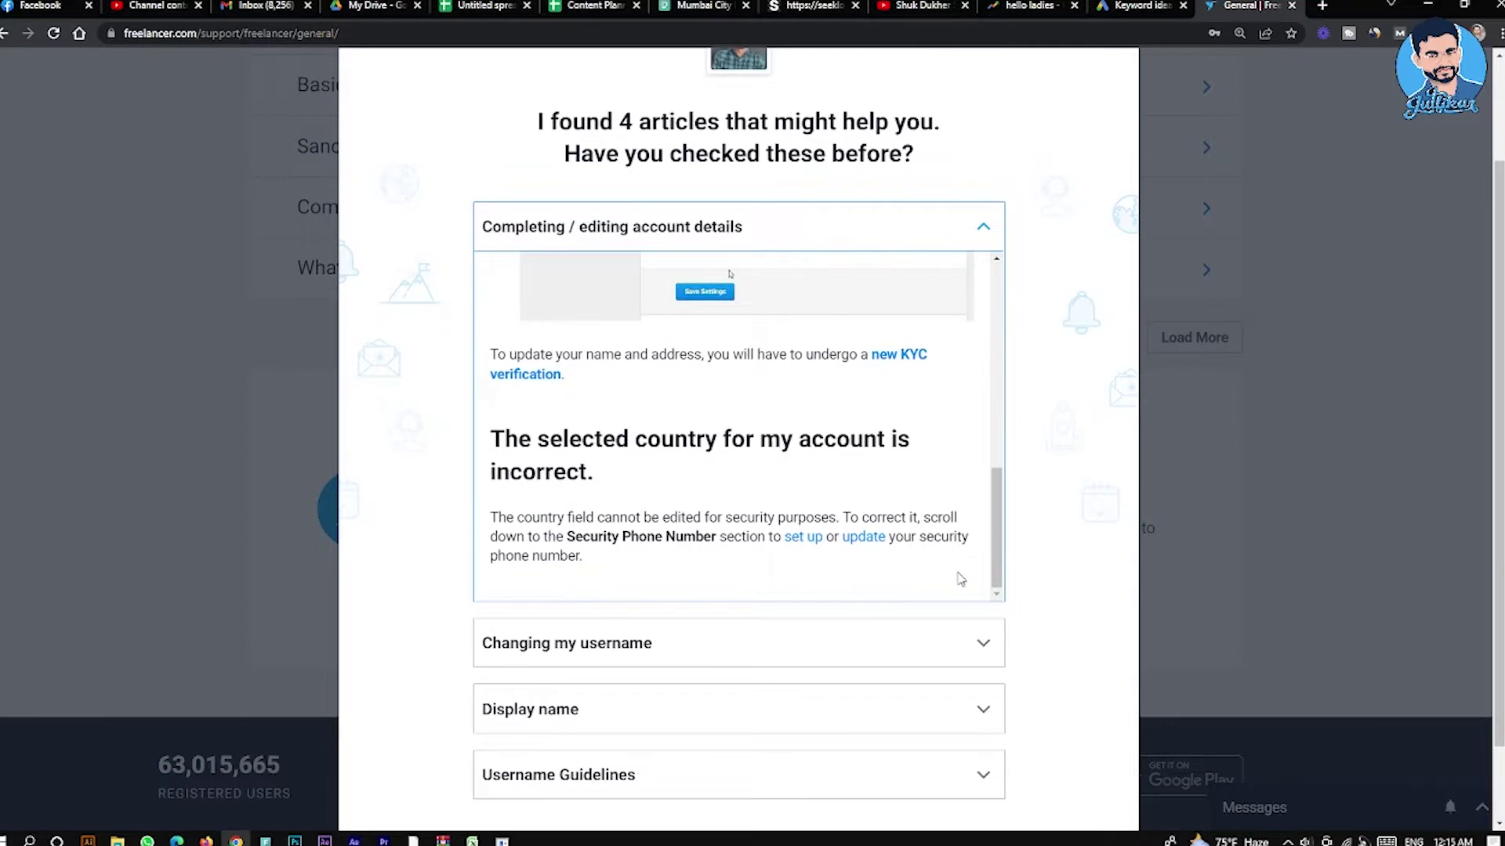
pyautogui.scroll(-2, 1026, 586)
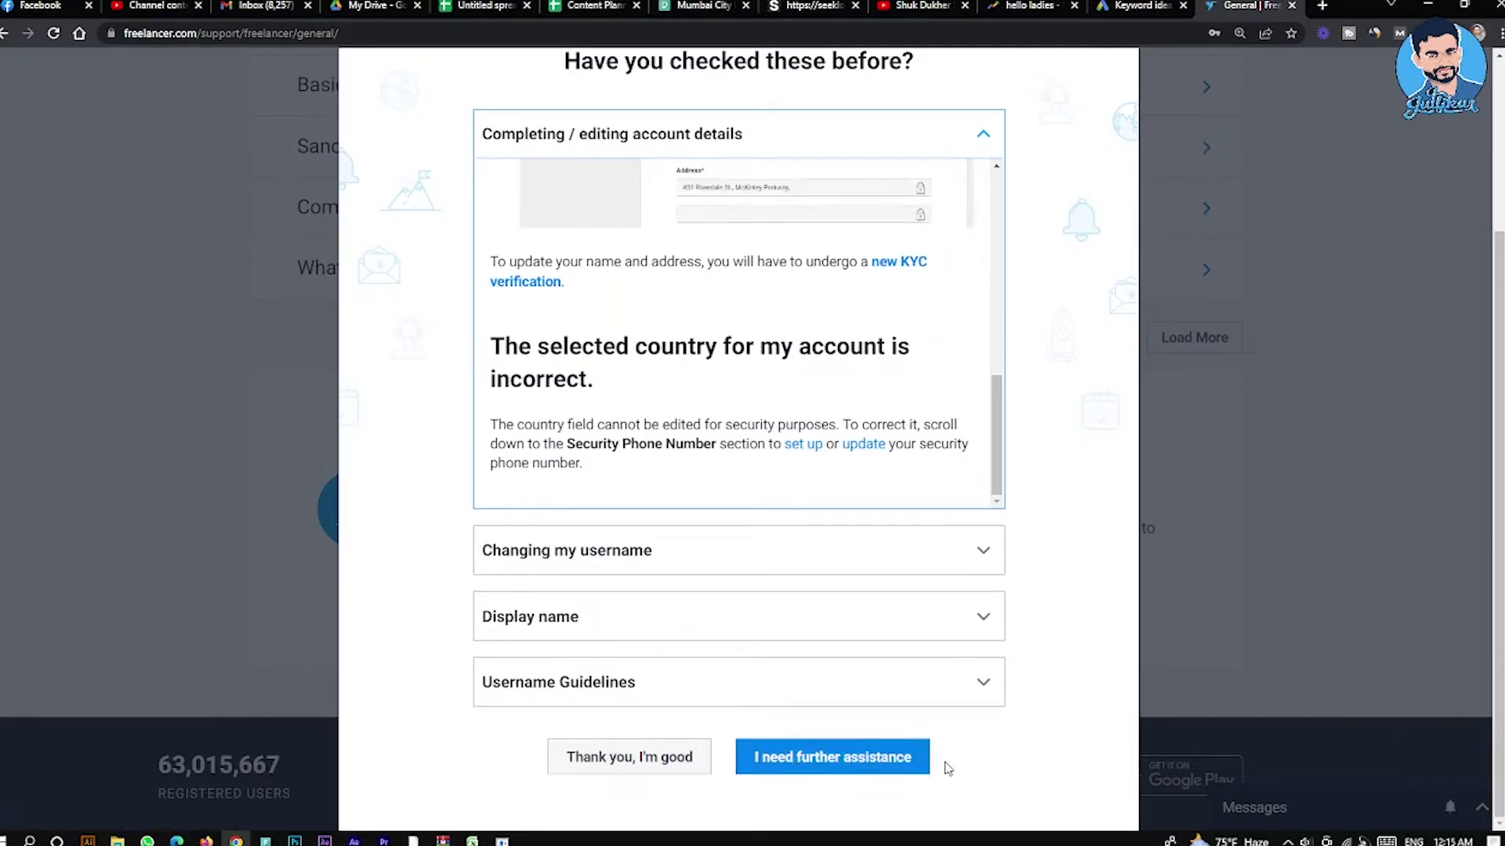
# Request further assistance and choose to chat live with an agent.
pyautogui.click(862, 759)
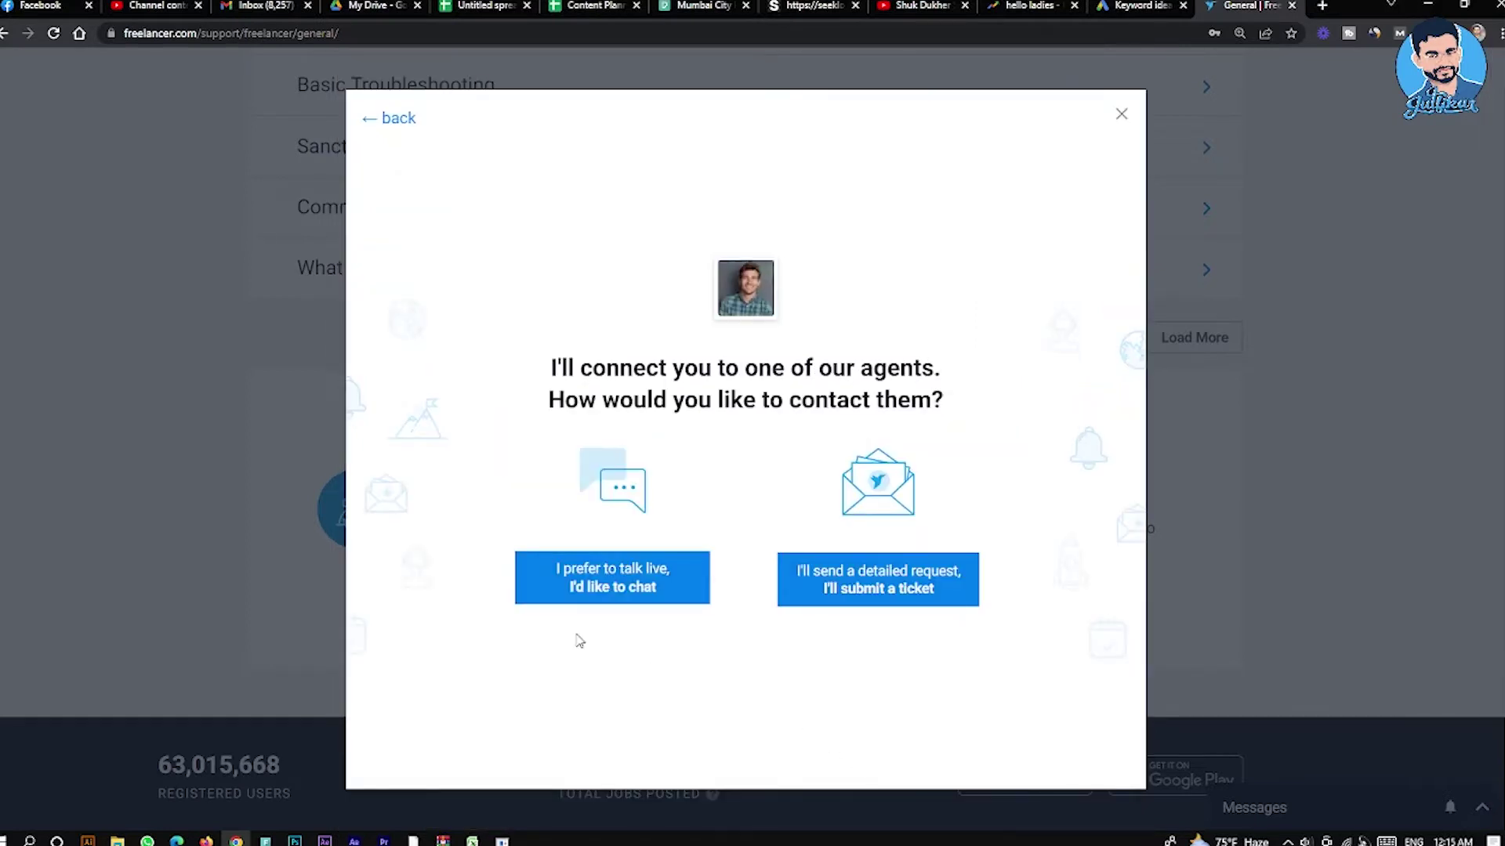
pyautogui.click(648, 583)
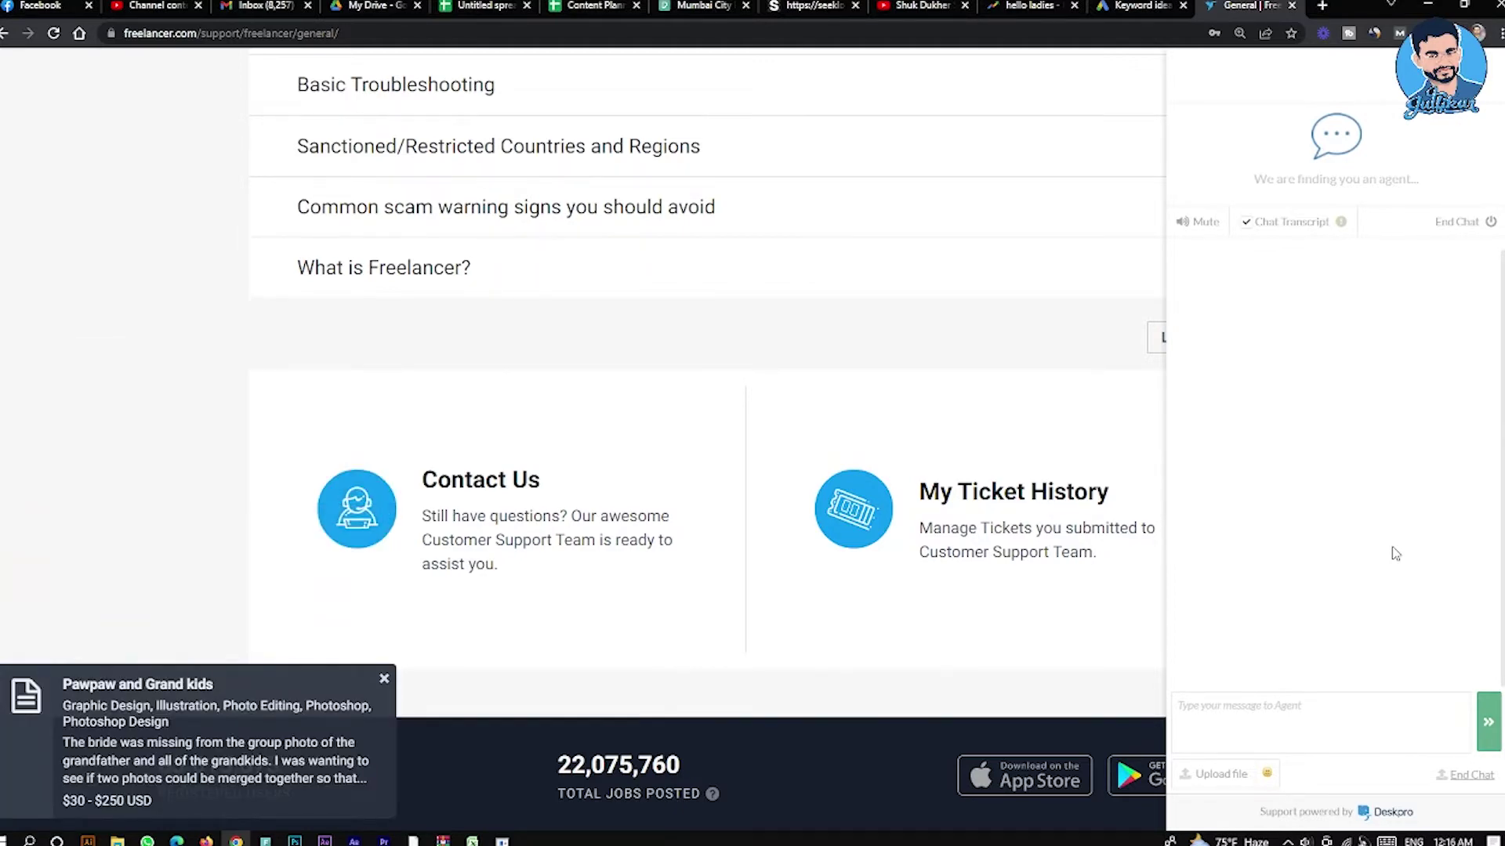
# Send the agent 'Hello sir. want a little help to change my username'.
pyautogui.click(1286, 704)
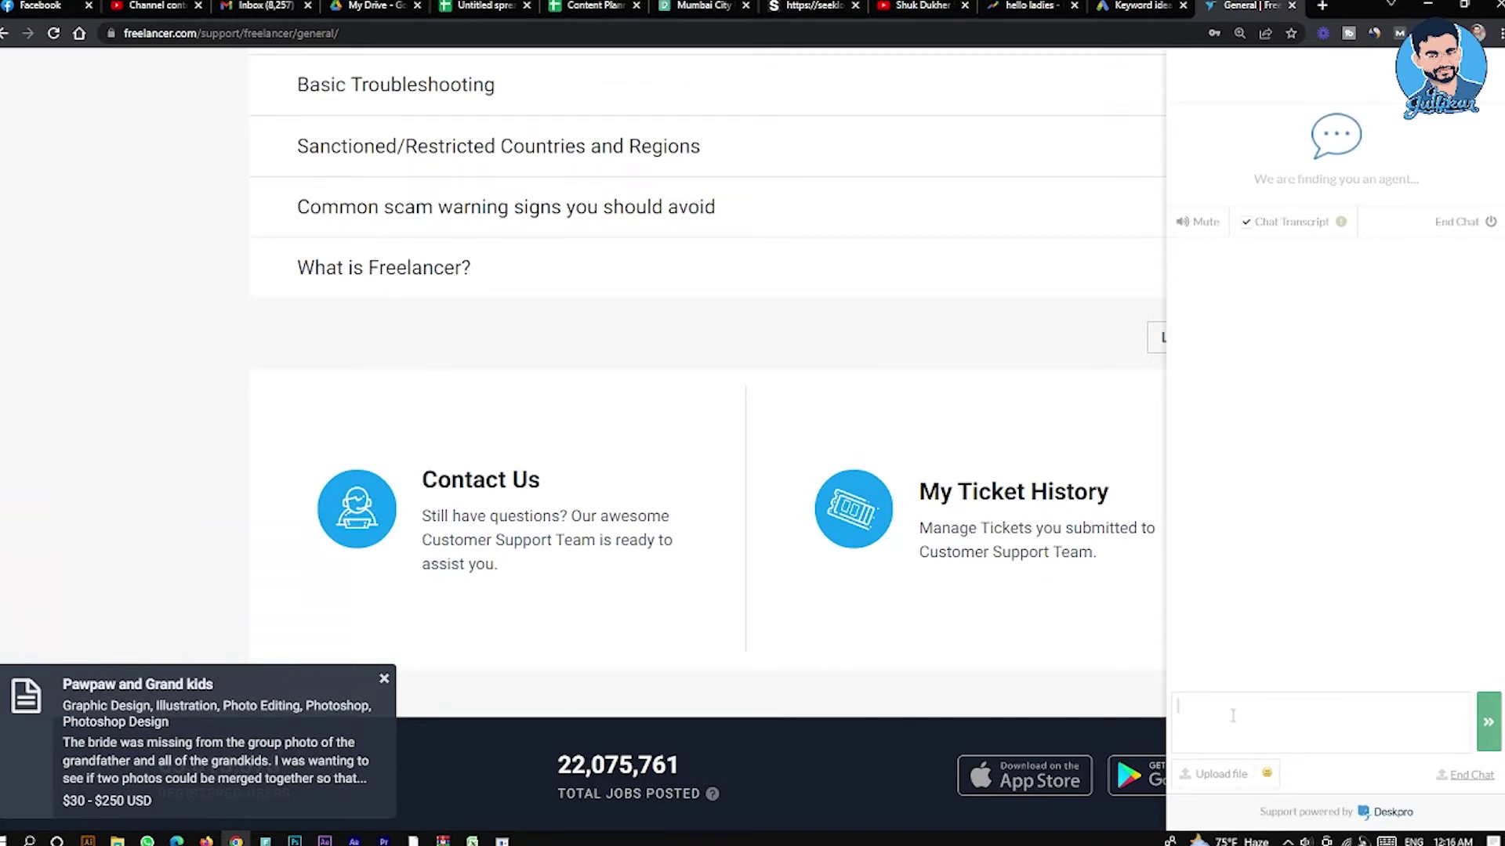
pyautogui.write('Hello')
pyautogui.write(' sir')
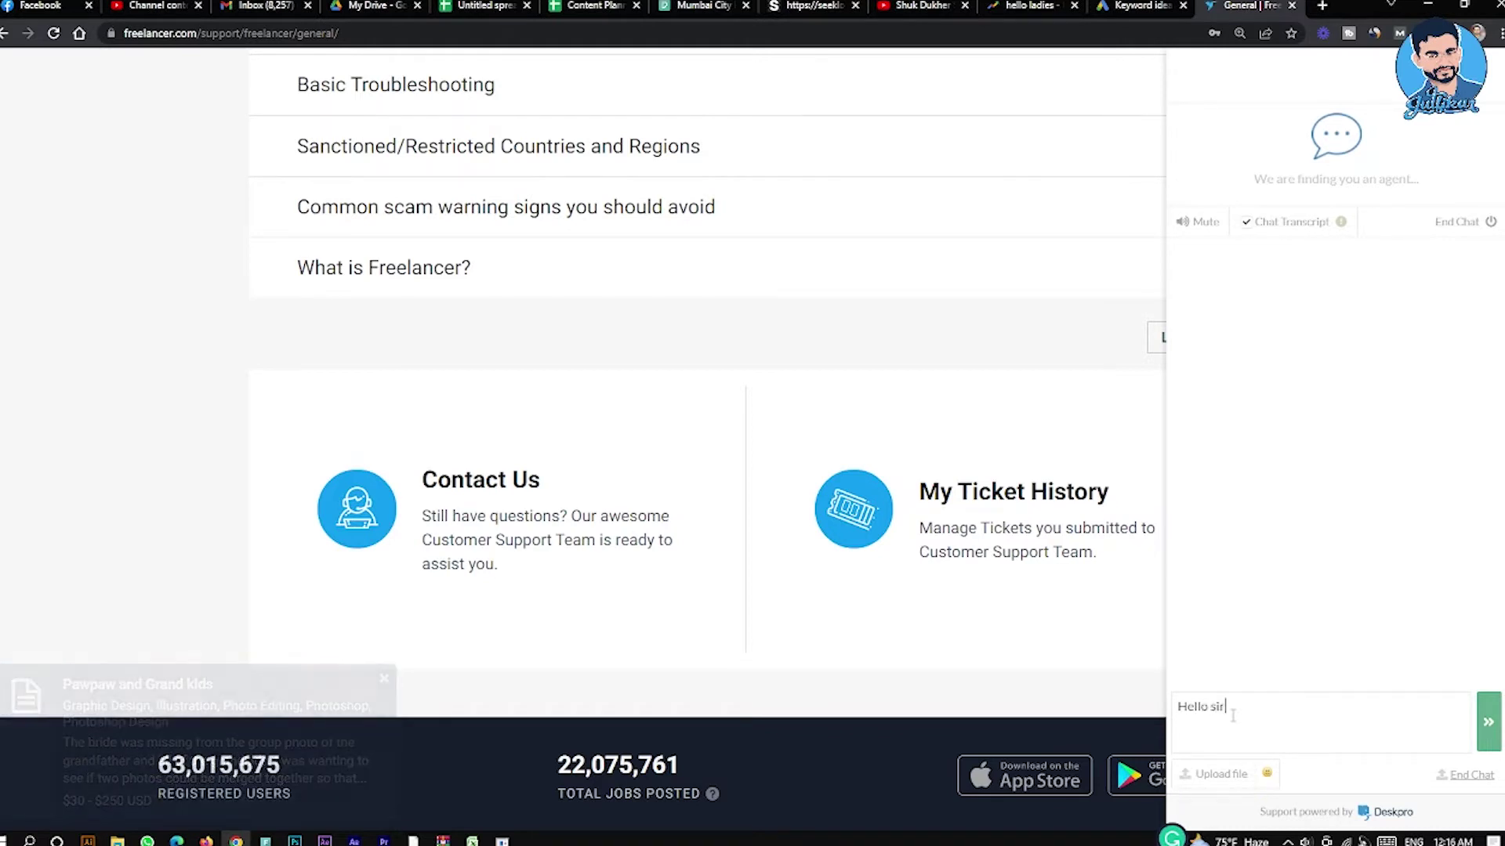
pyautogui.write('.')
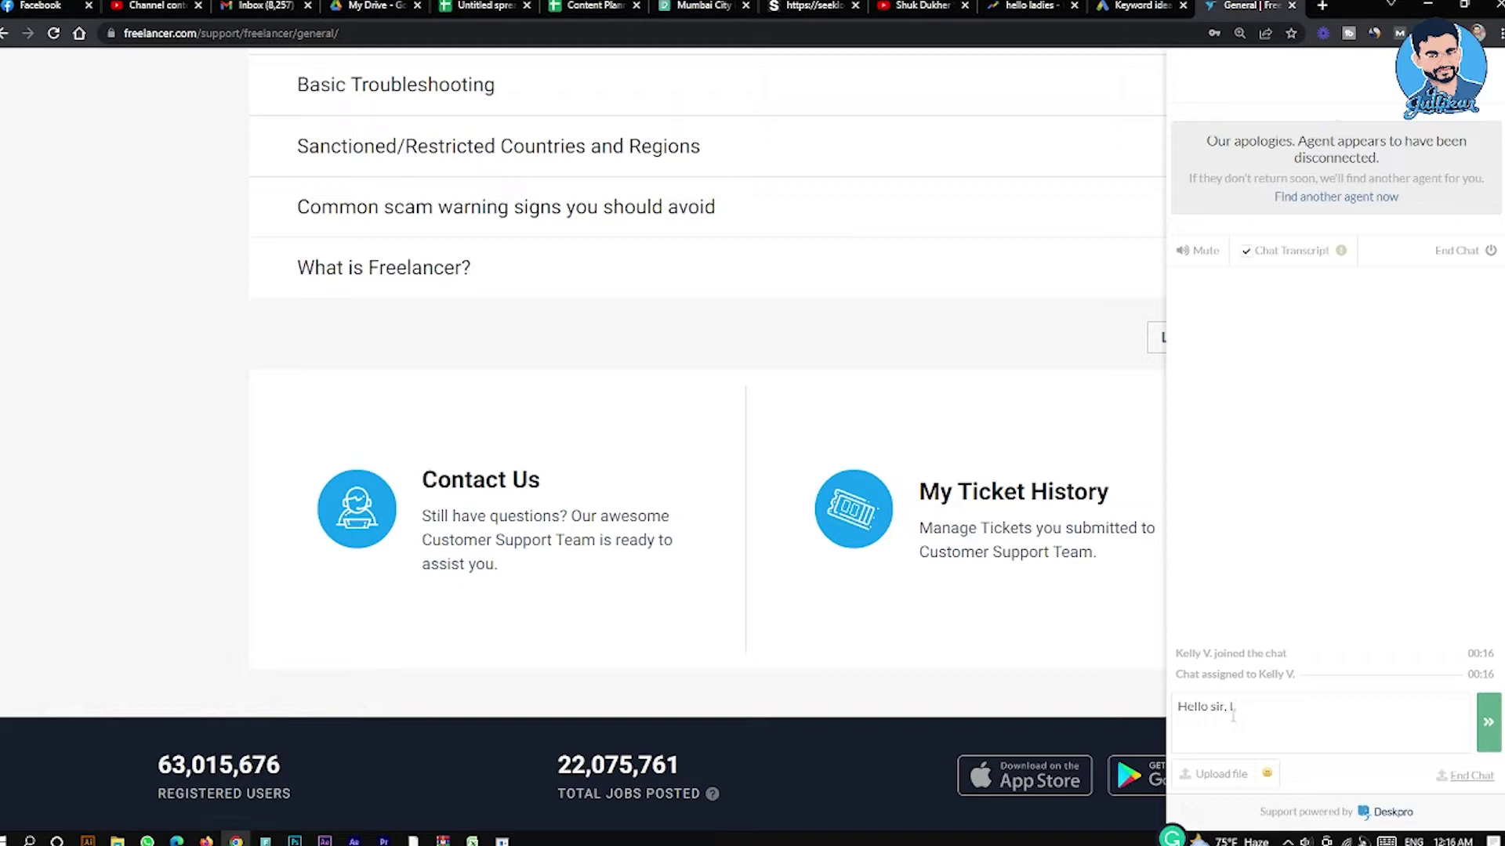
pyautogui.write(' want')
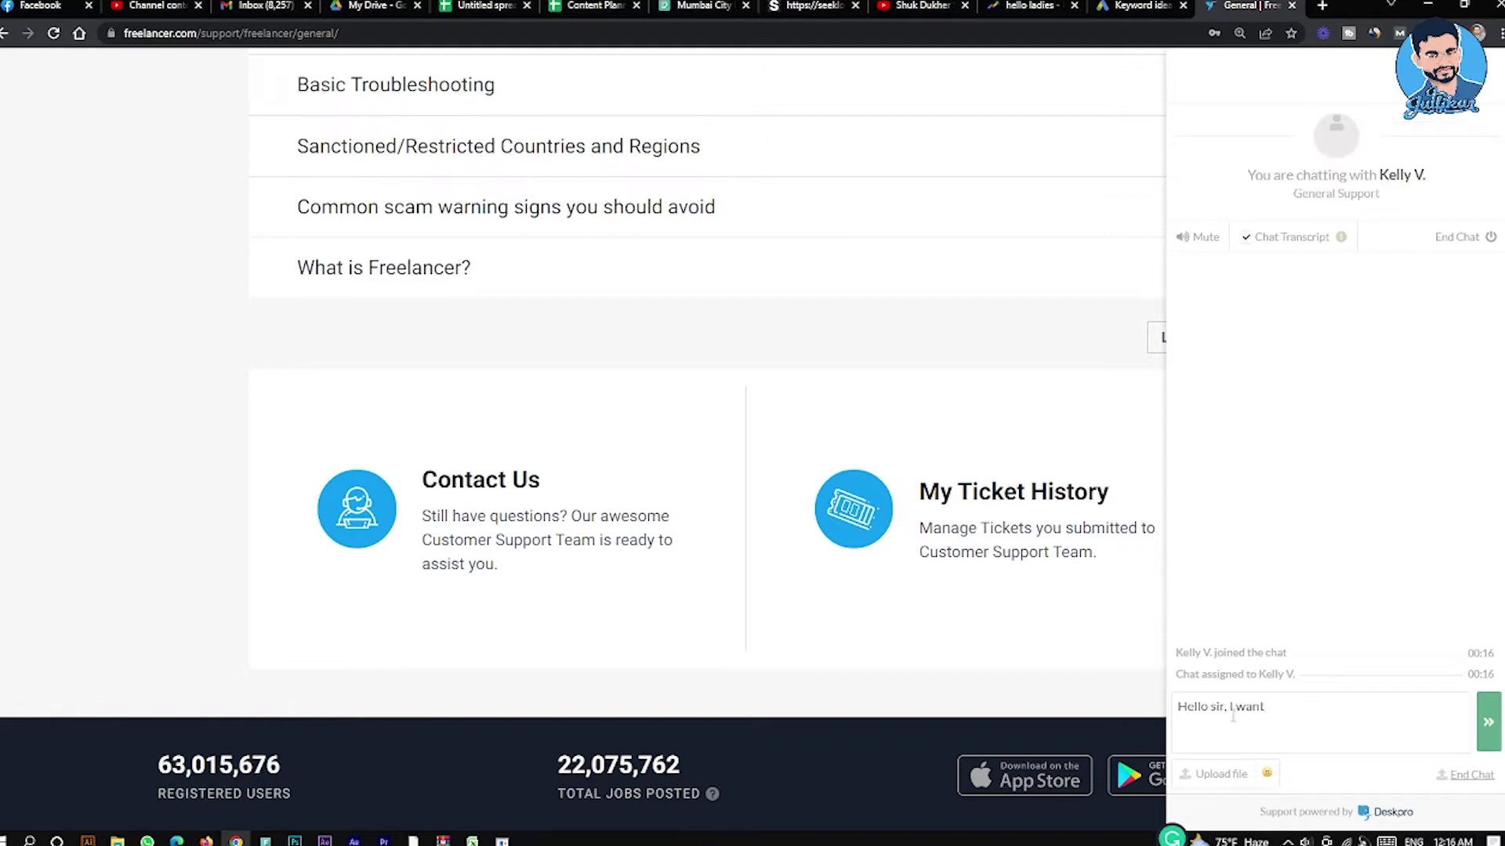
pyautogui.write(' a l')
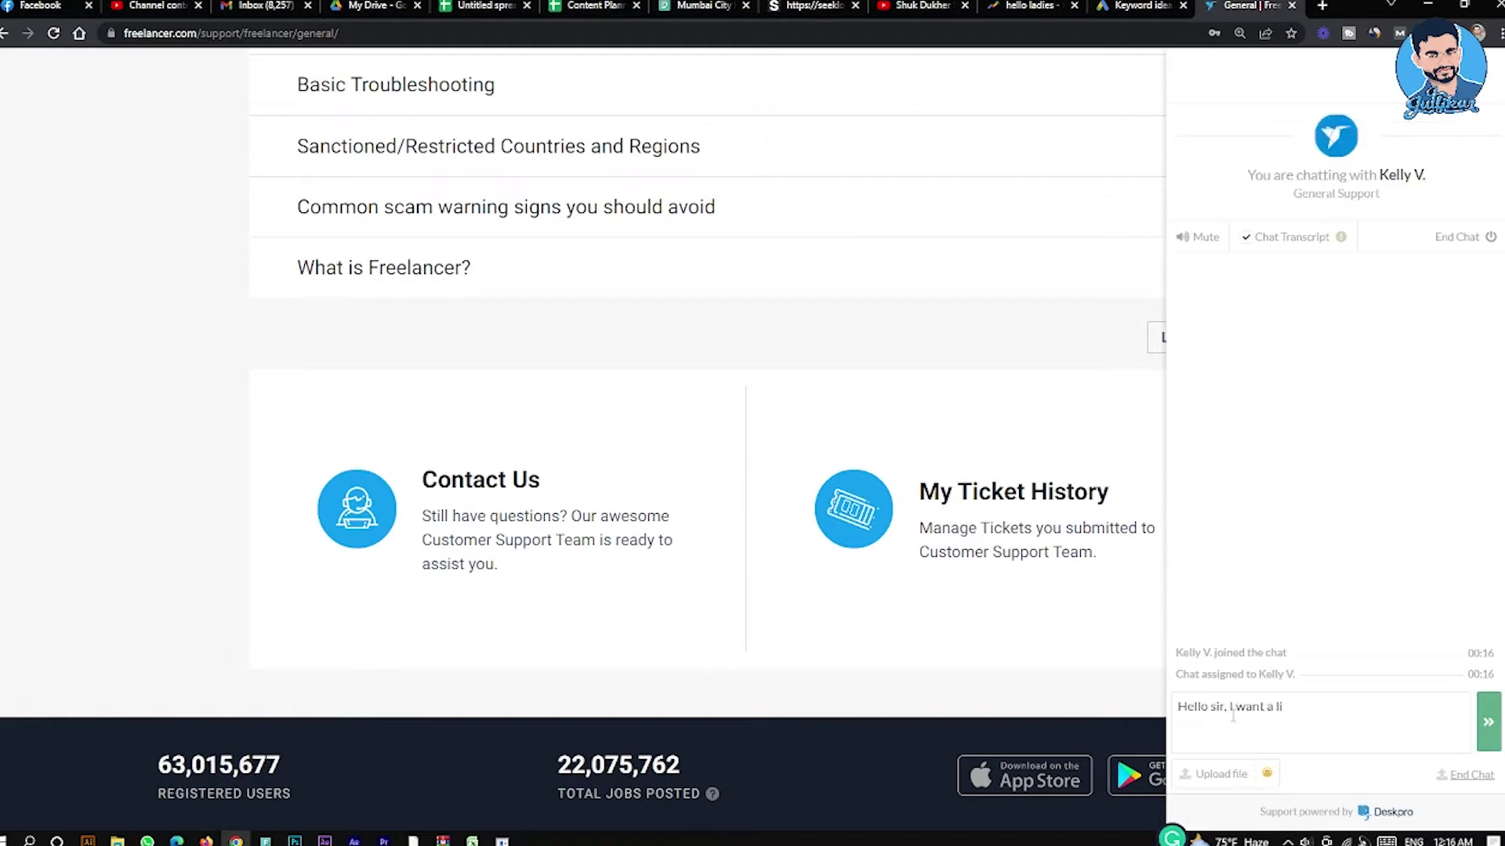
pyautogui.write('itt')
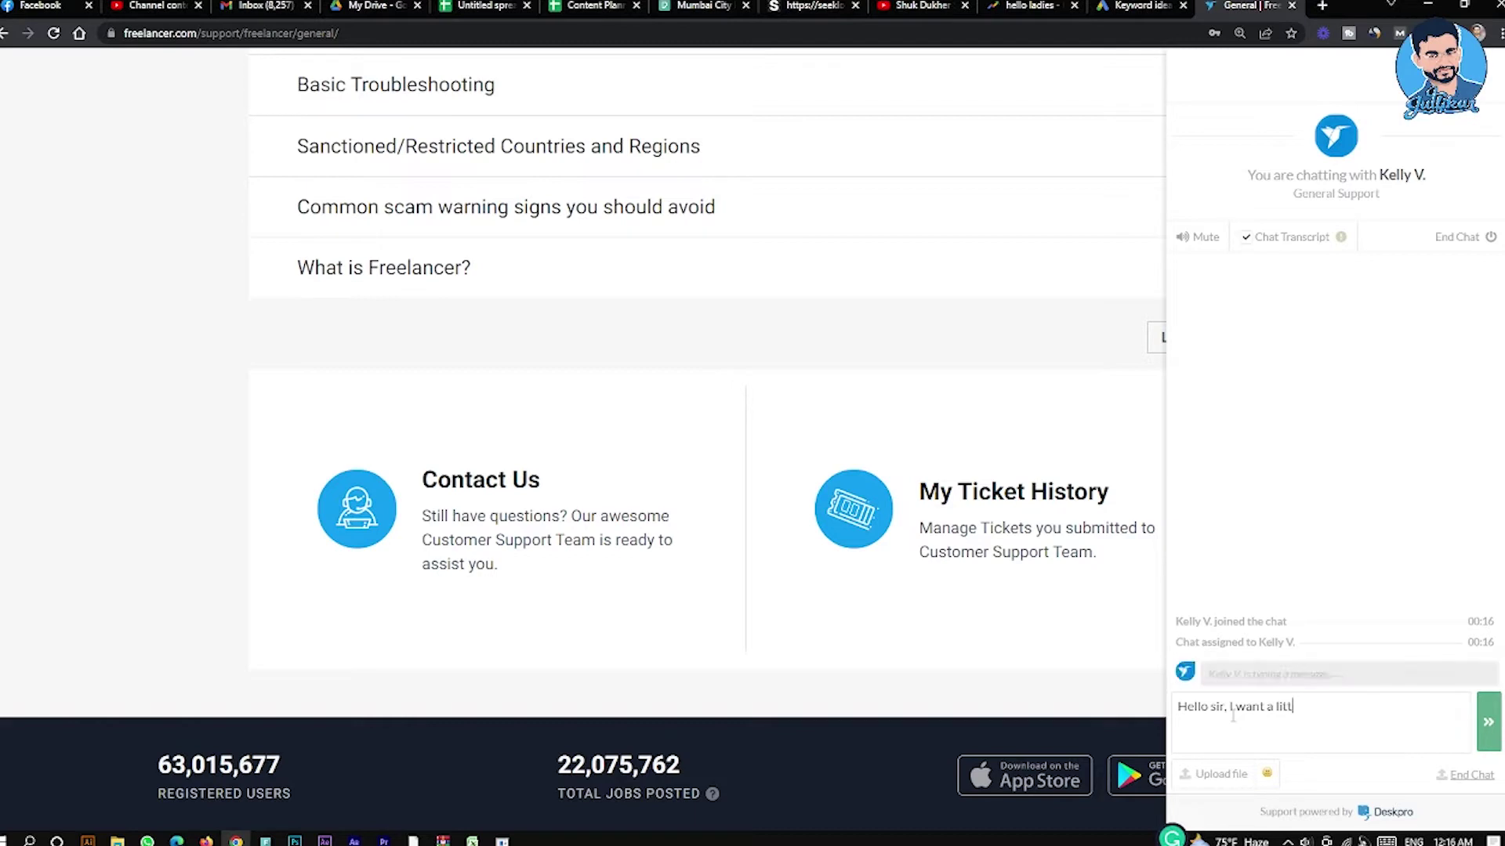
pyautogui.write('le ')
pyautogui.write('hel')
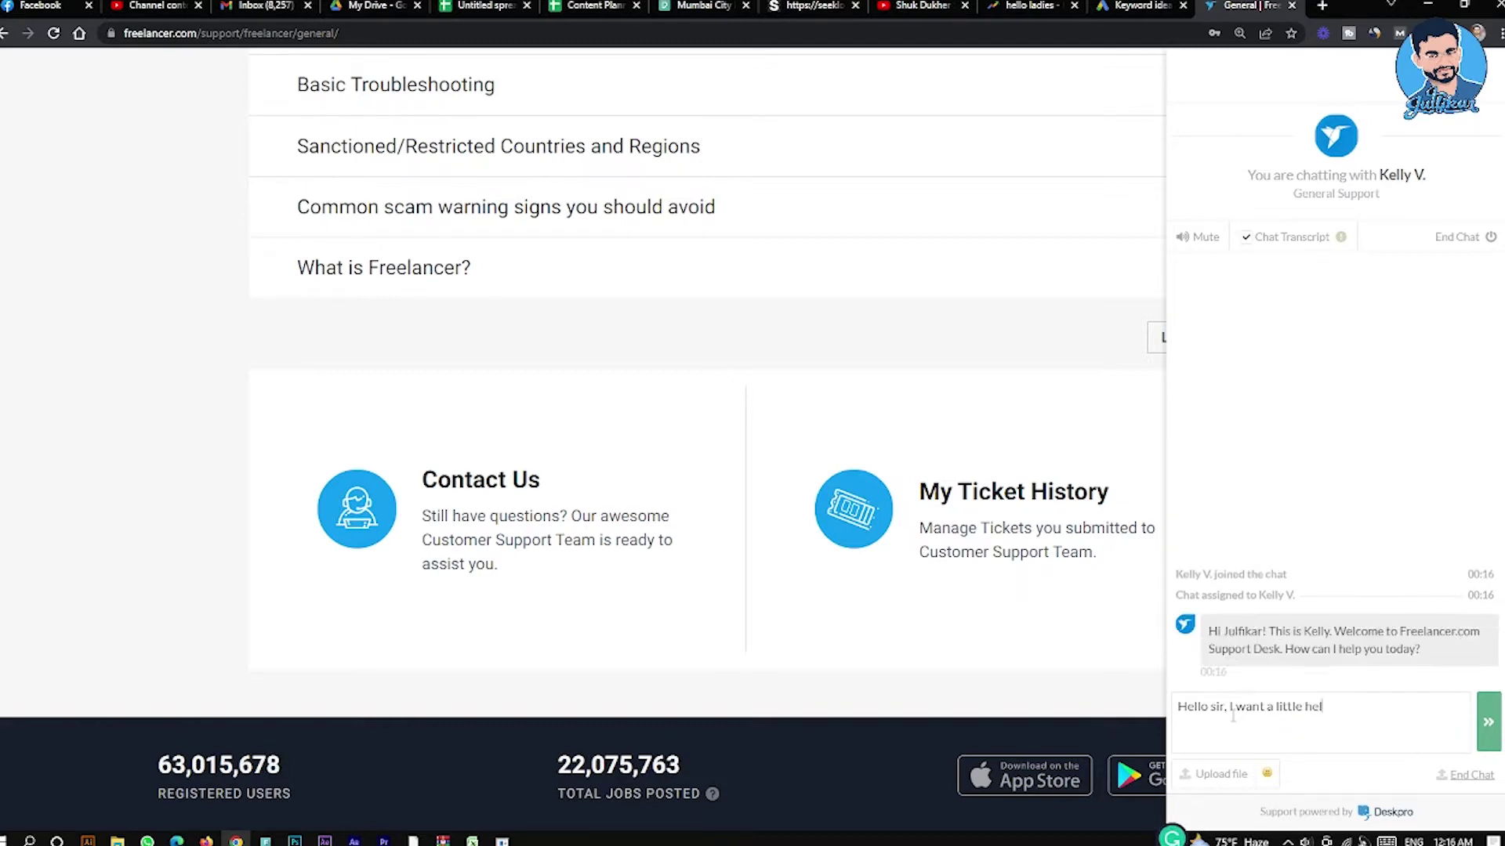
pyautogui.write('p')
pyautogui.write(' to ch')
pyautogui.write('ange ')
pyautogui.write('my ')
pyautogui.write('user')
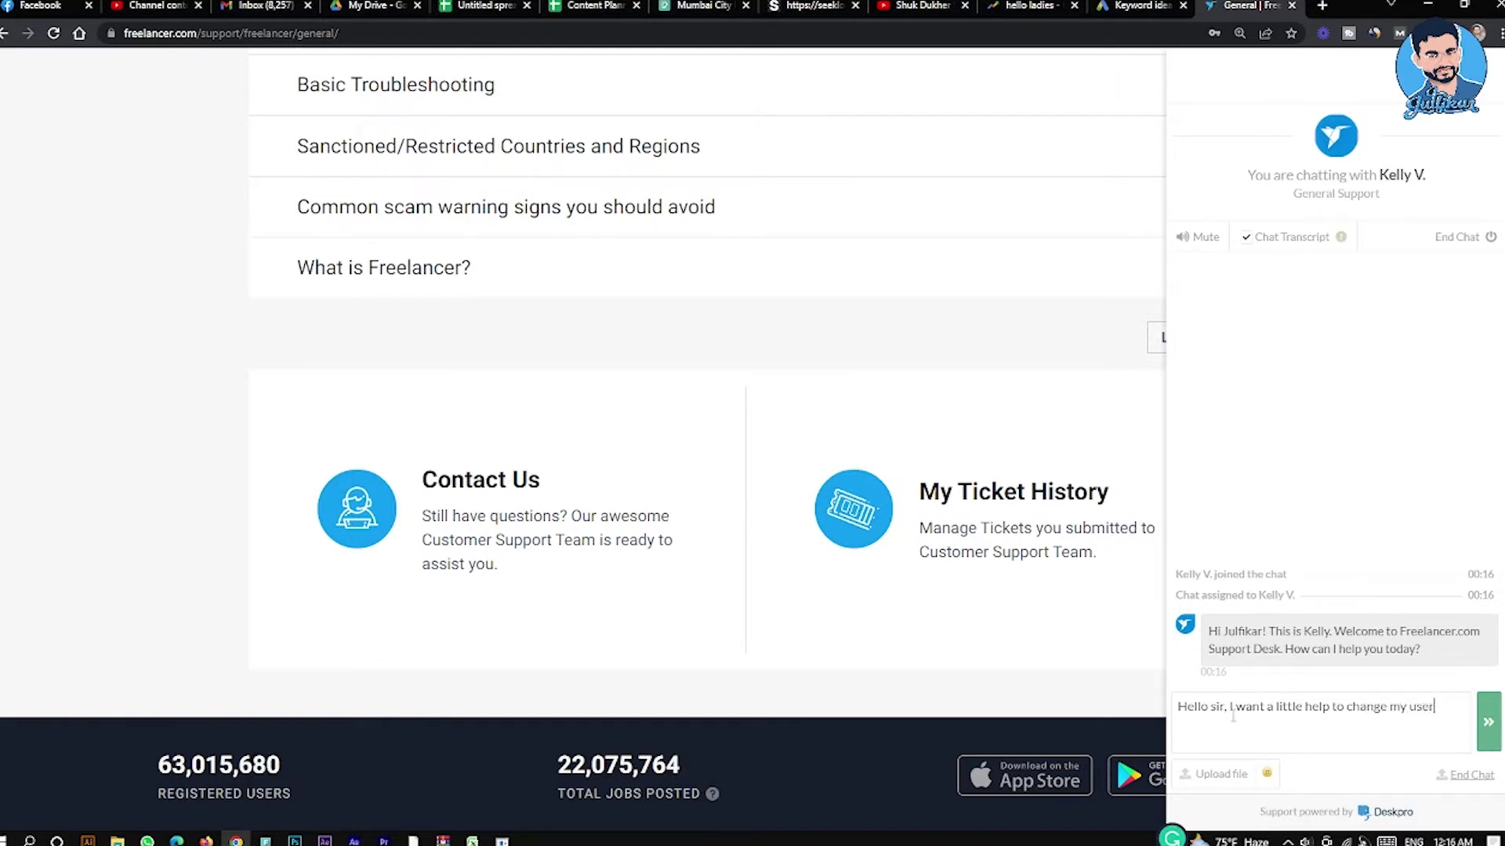
pyautogui.write('name')
pyautogui.press('Return')
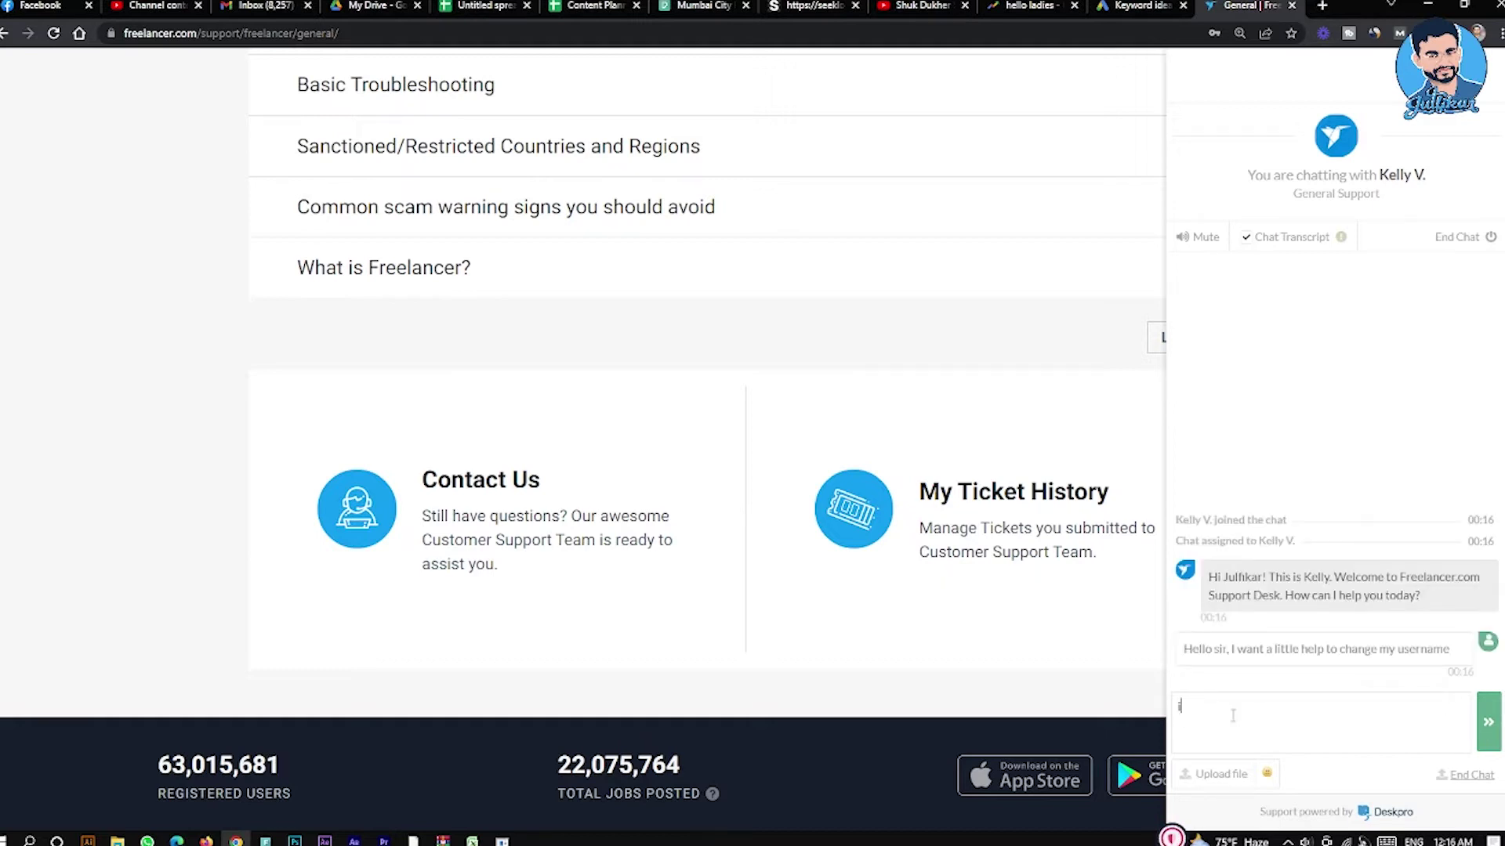
# Send the follow-up question 'is it possible now ?' to the support agent.
pyautogui.write('s it po')
pyautogui.write('ssibl')
pyautogui.write('e ')
pyautogui.write('now ')
pyautogui.write('?')
pyautogui.press('Return')
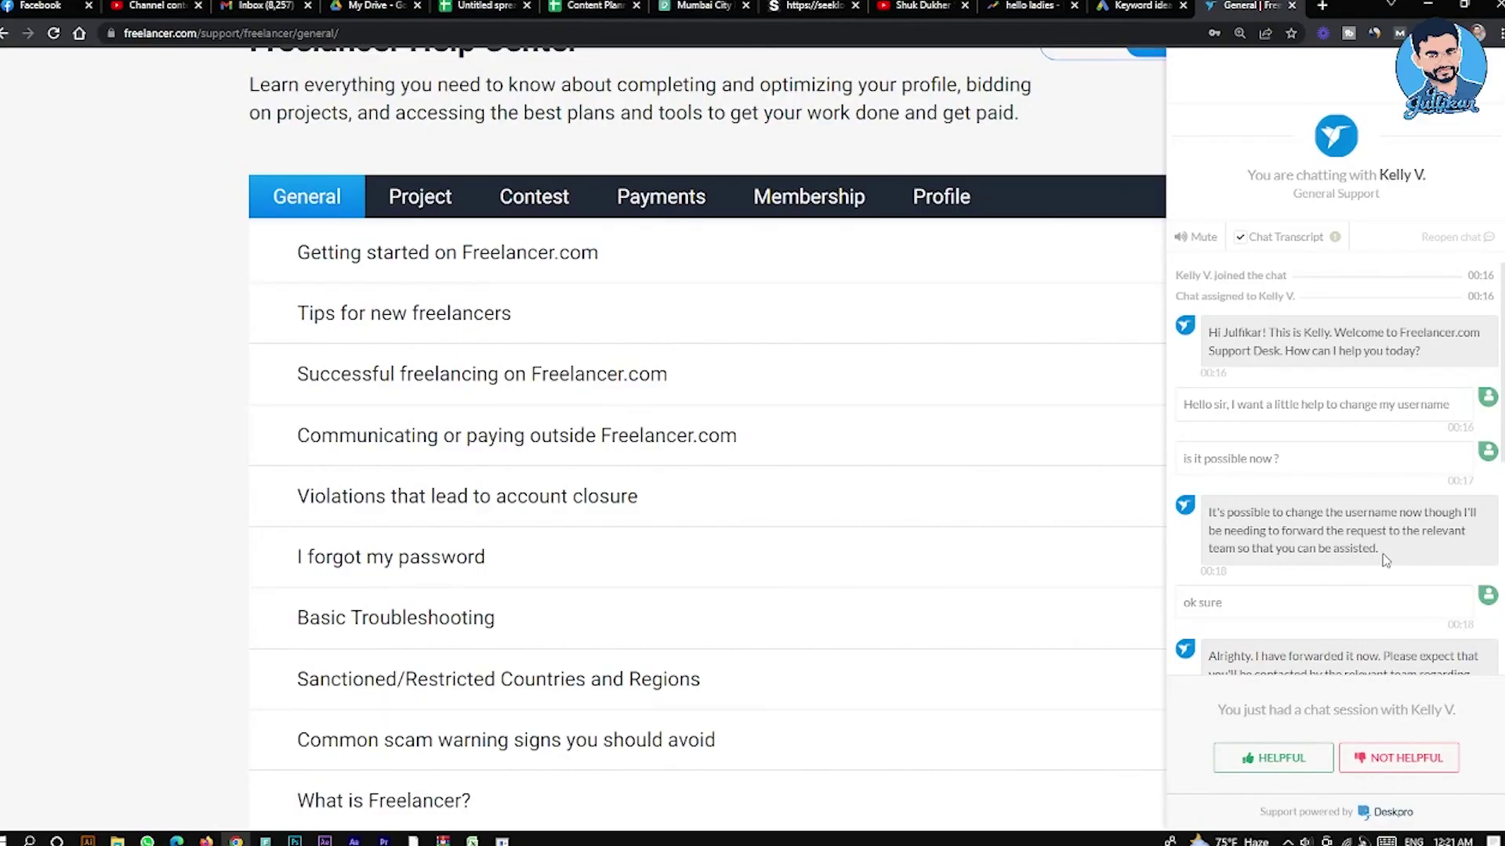
pyautogui.scroll(-2, 1385, 558)
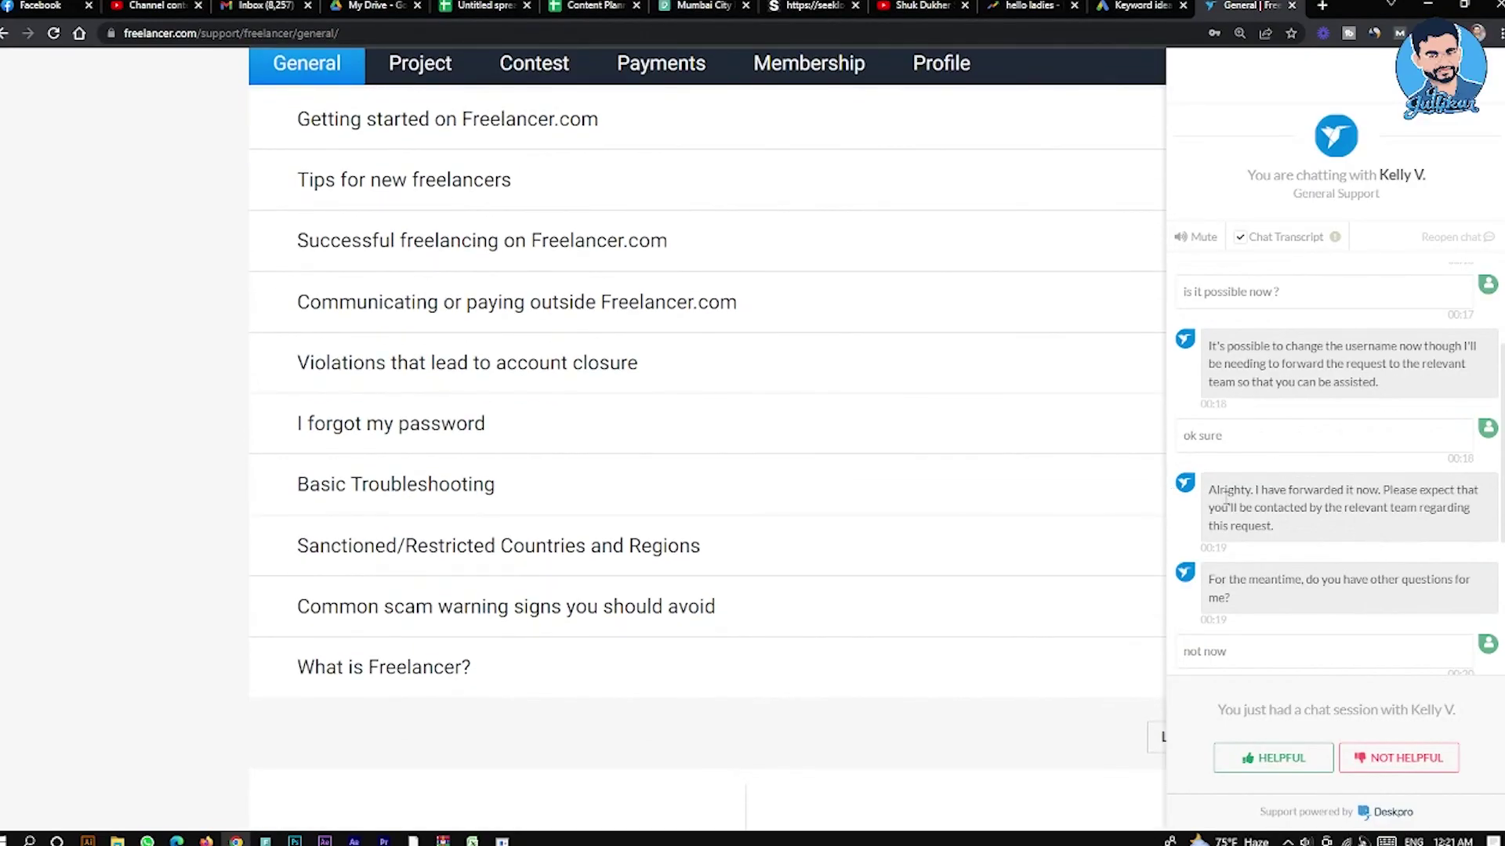